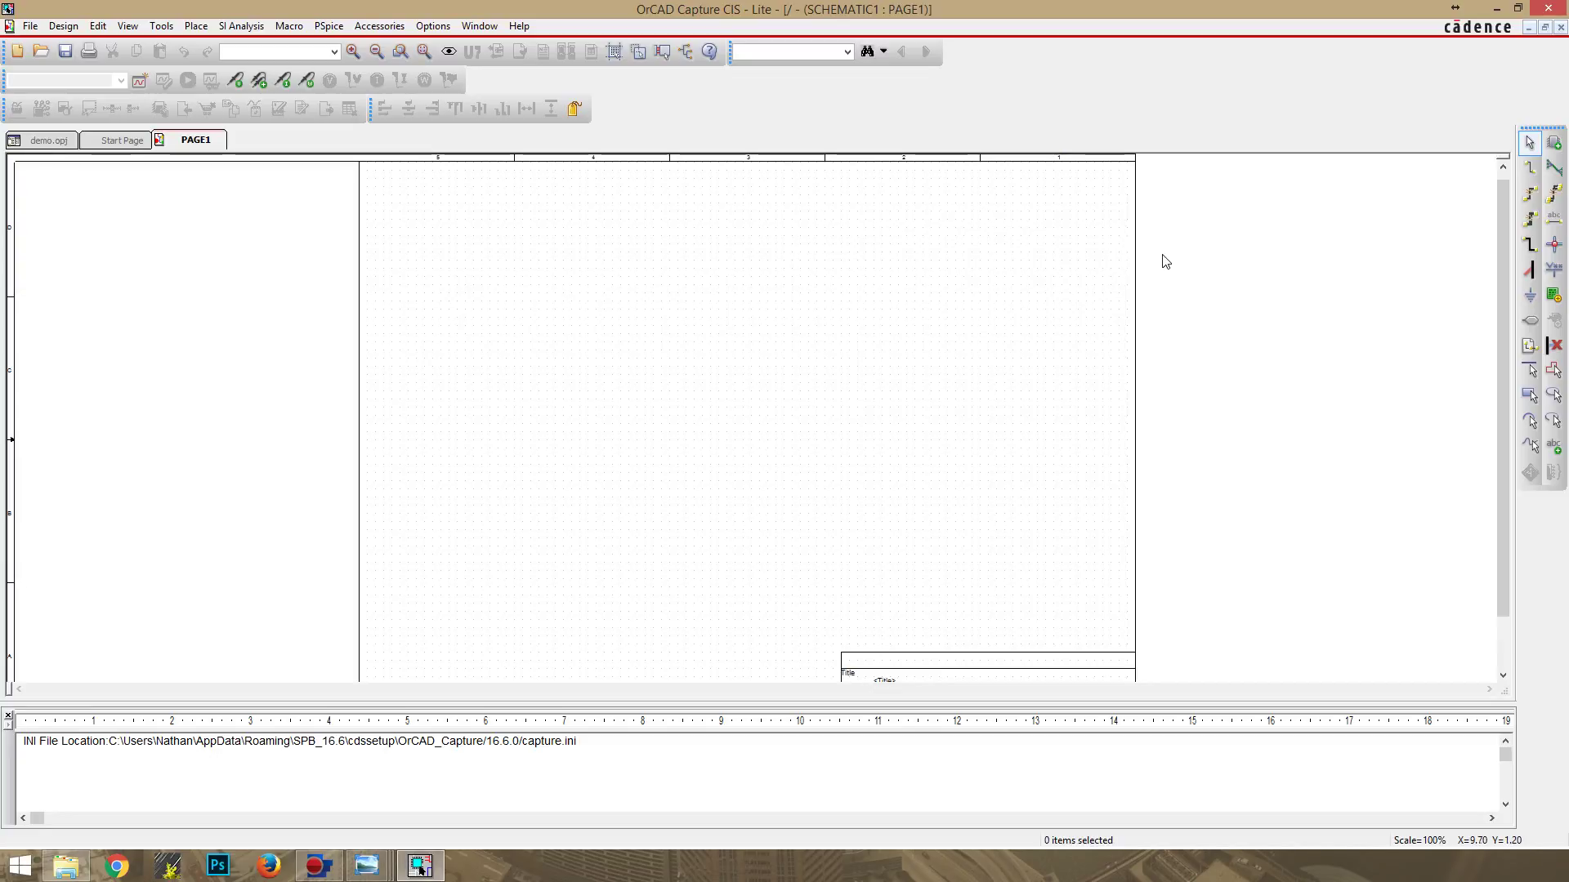
Step: Place a VAC source as V1 (1Vac, 0Vdc) on the blank PAGE1, then deselect it
click(1554, 144)
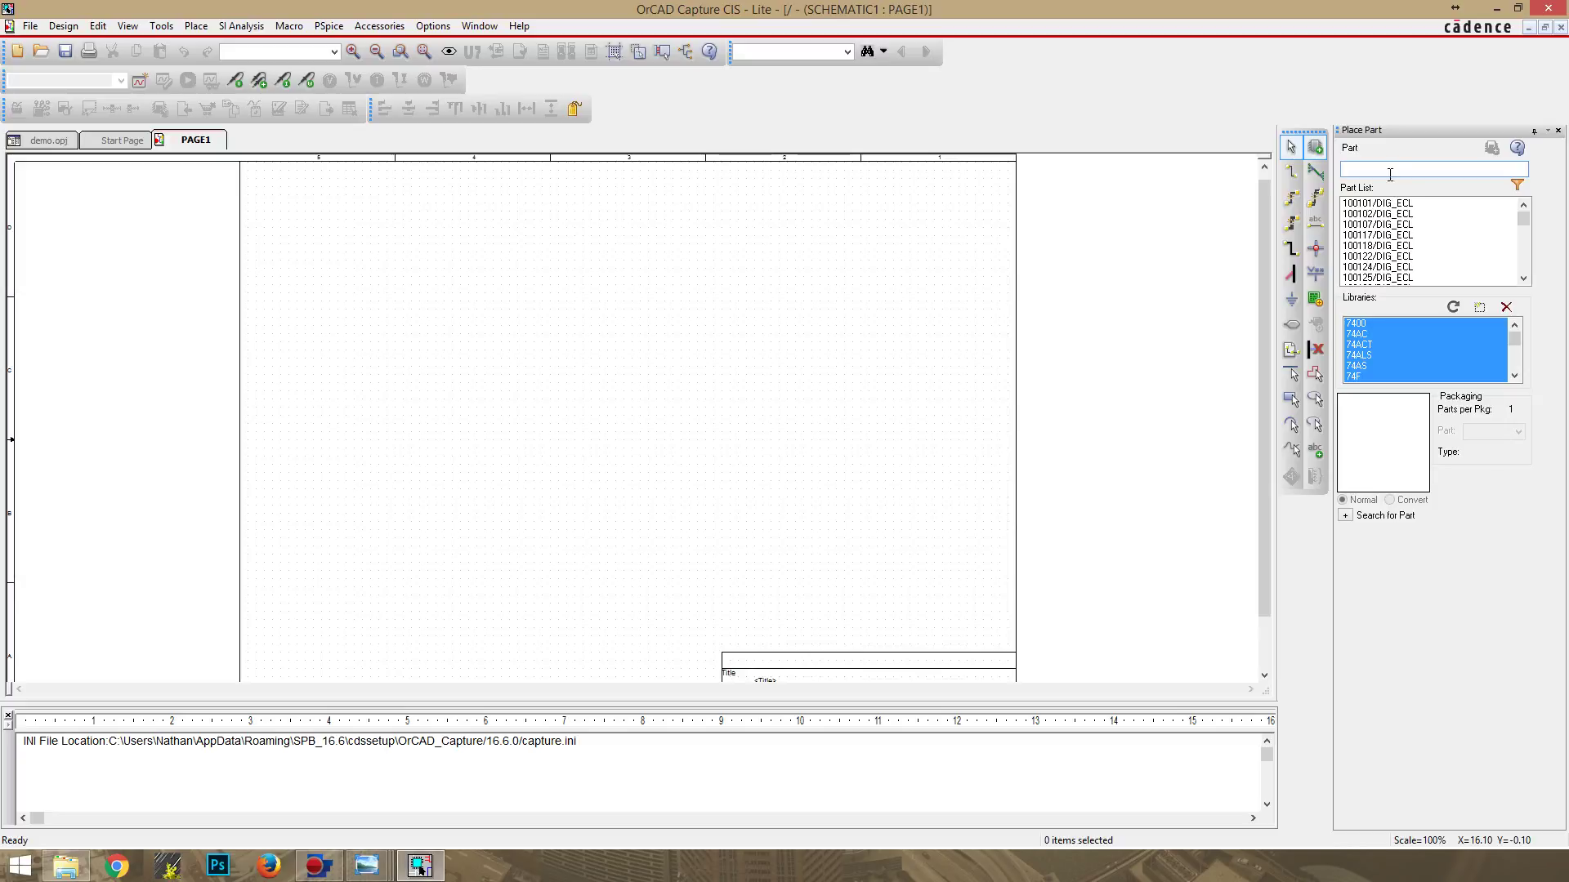
text(vac)
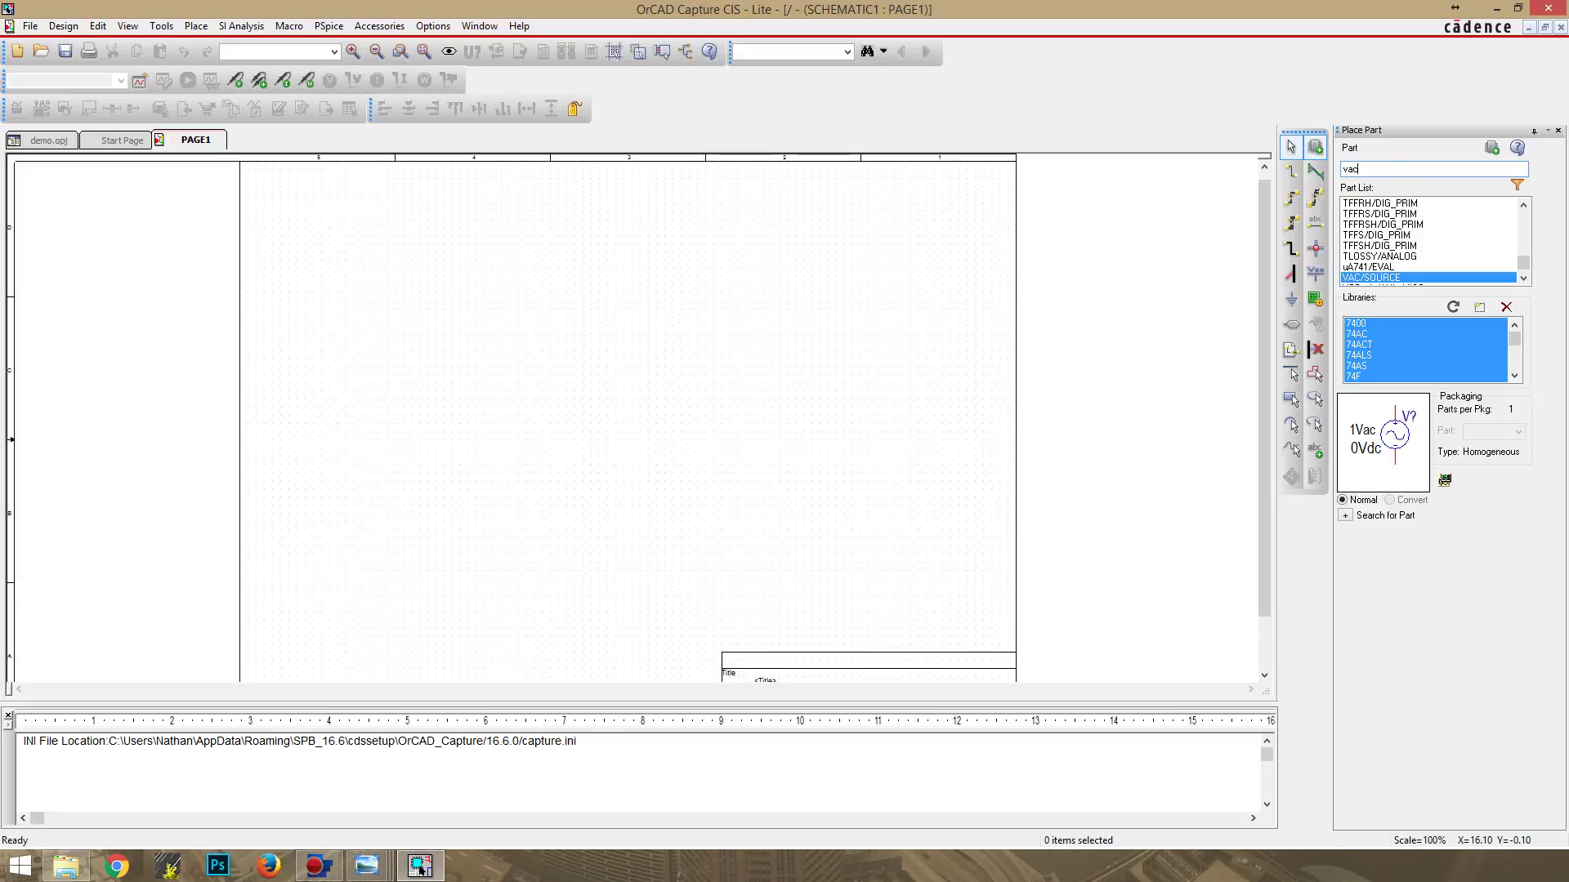
key(Return)
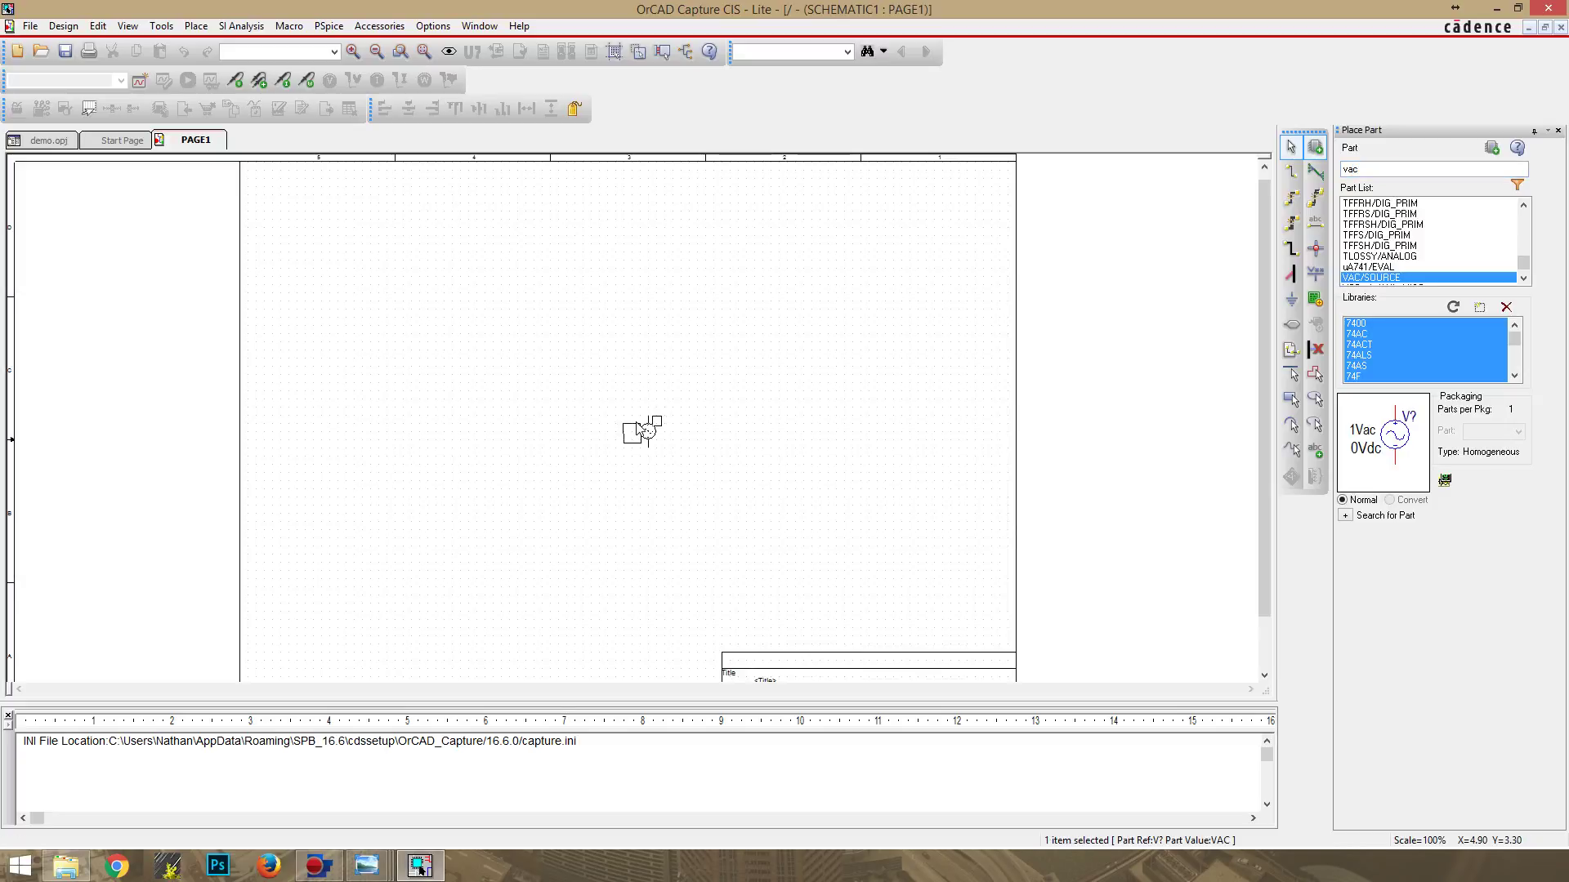
scroll(507, 437, up, 1)
scroll(421, 390, up, 1)
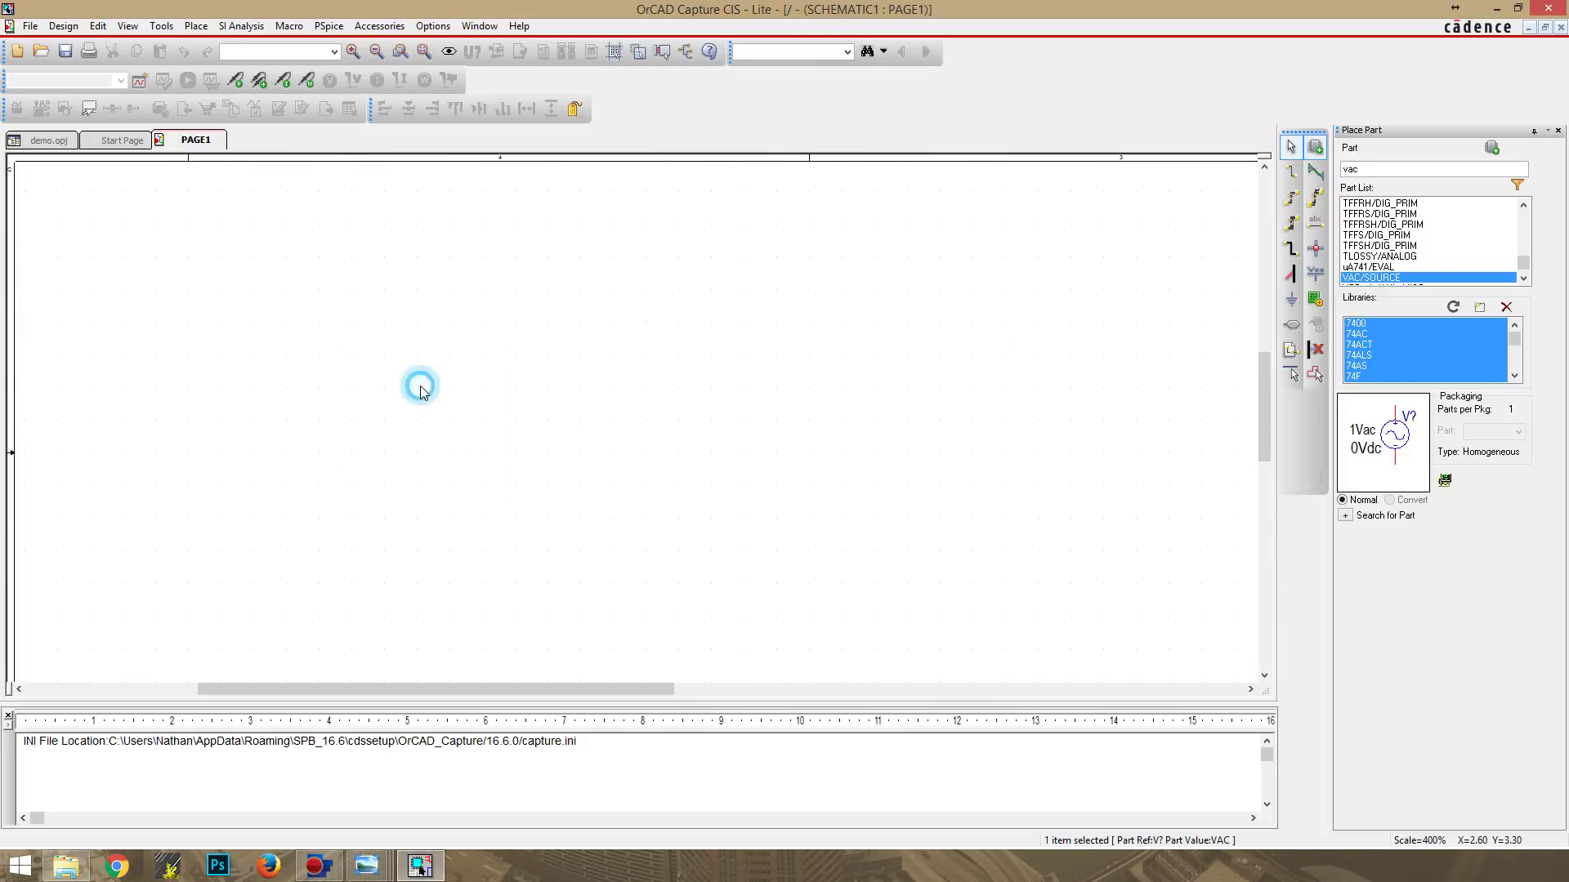
click(420, 390)
key(Escape)
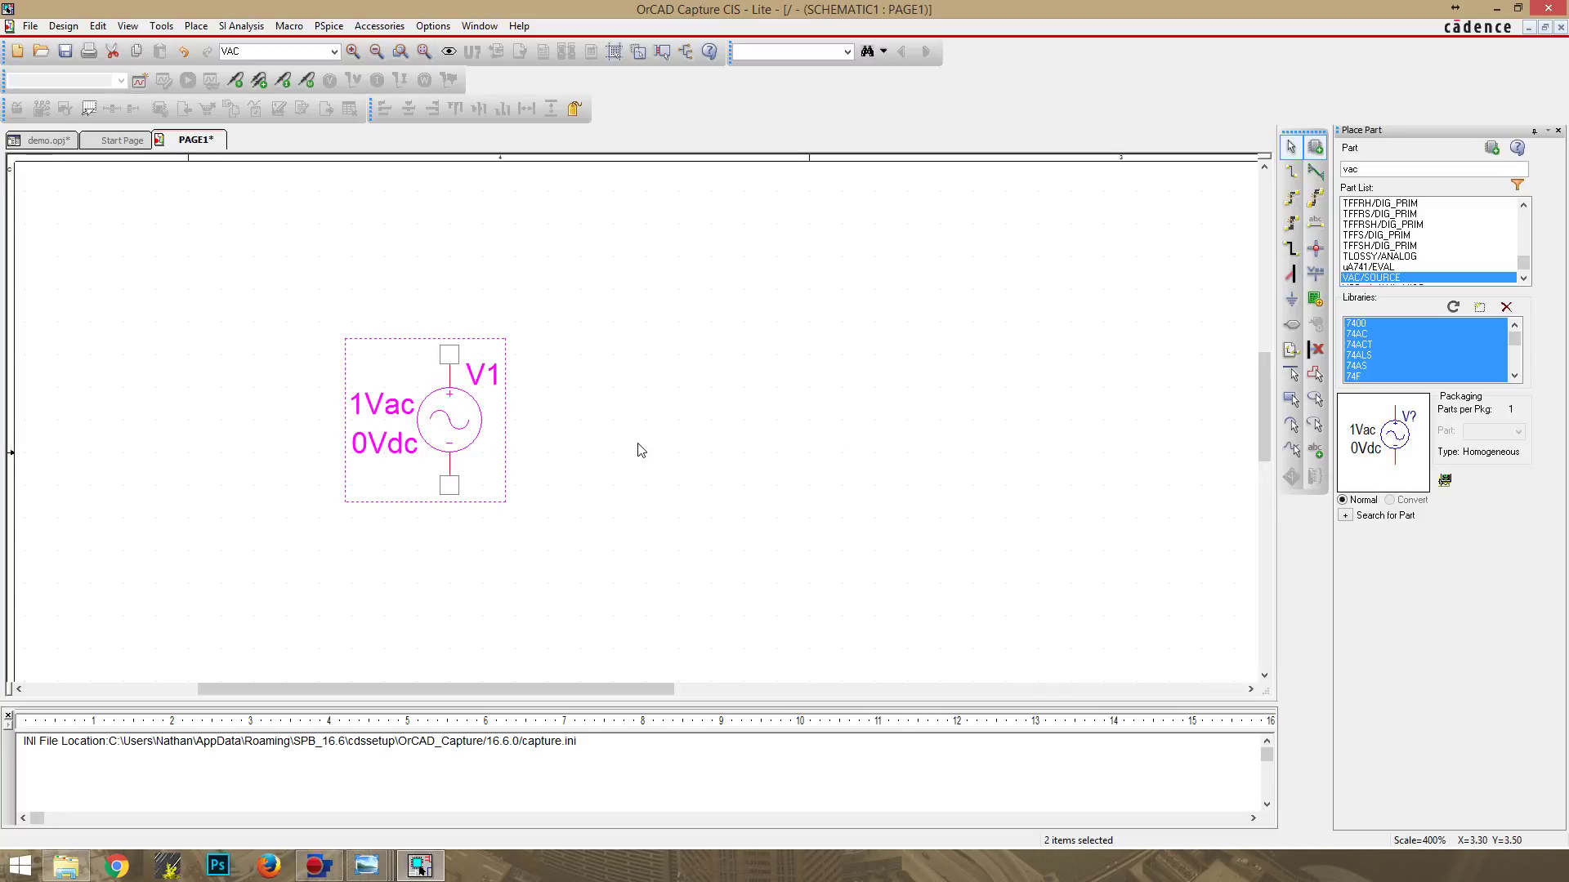
click(650, 425)
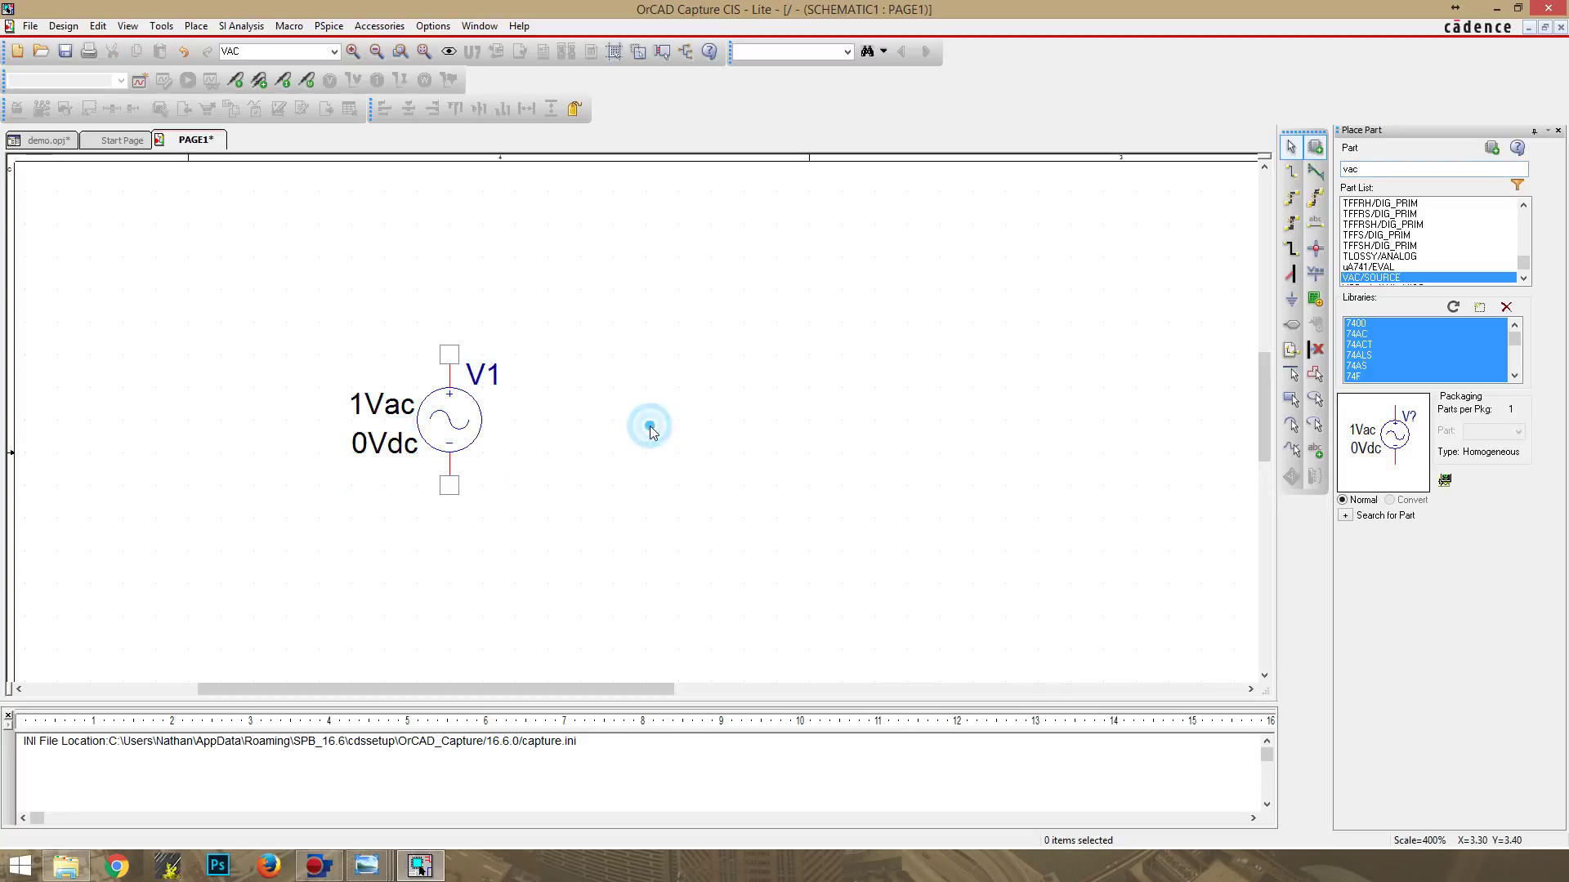
Step: Drop the OPAMP lookup, zoom the schematic out, and clear the part search field
text(oPAMP)
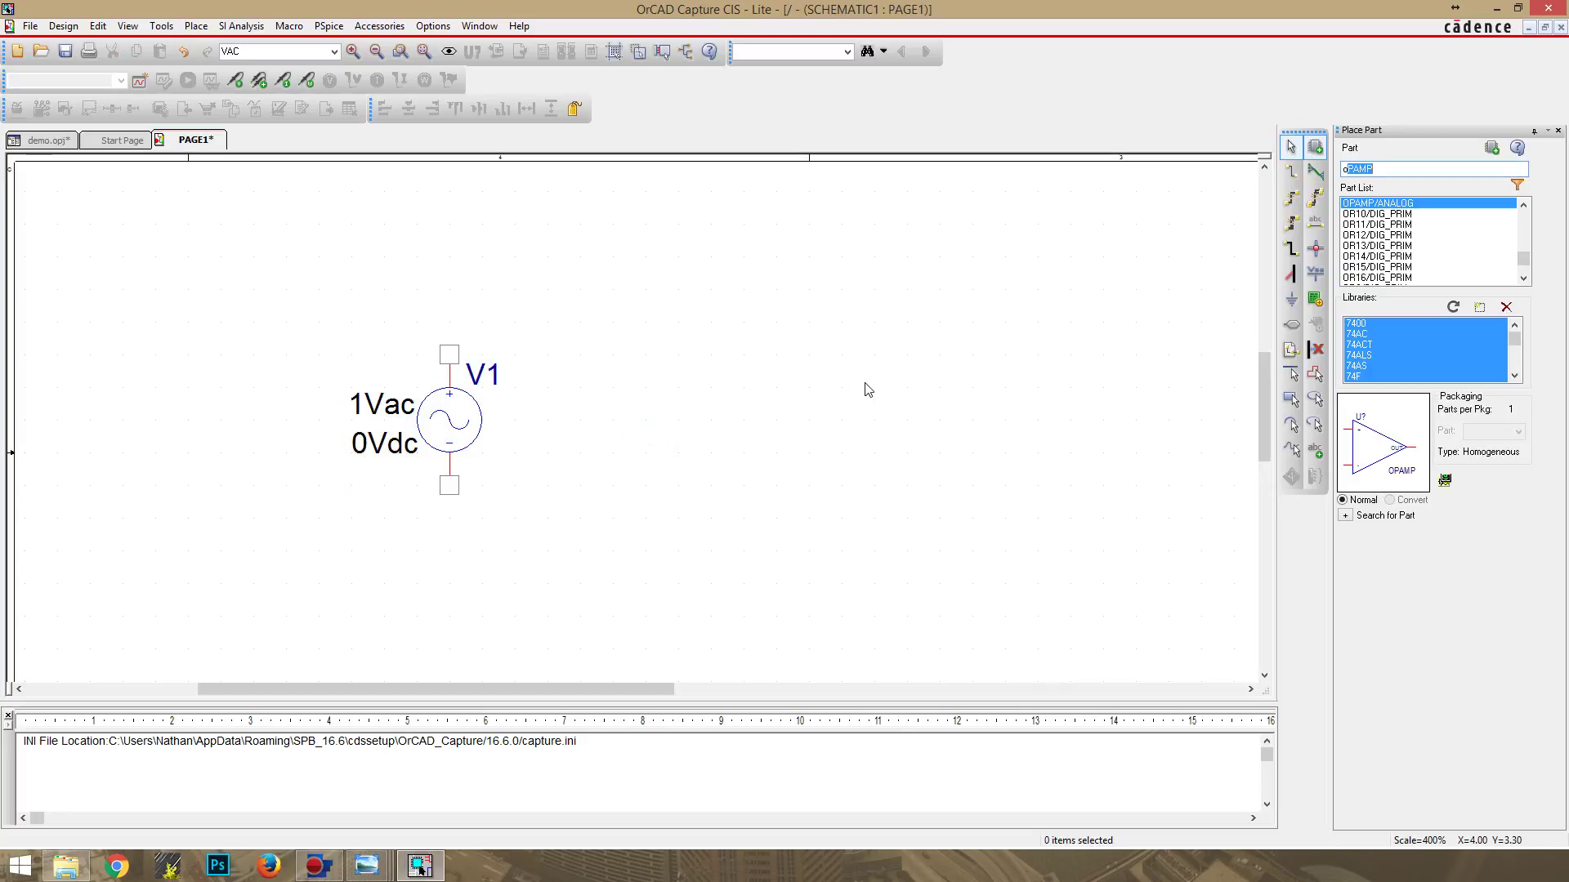
click(869, 389)
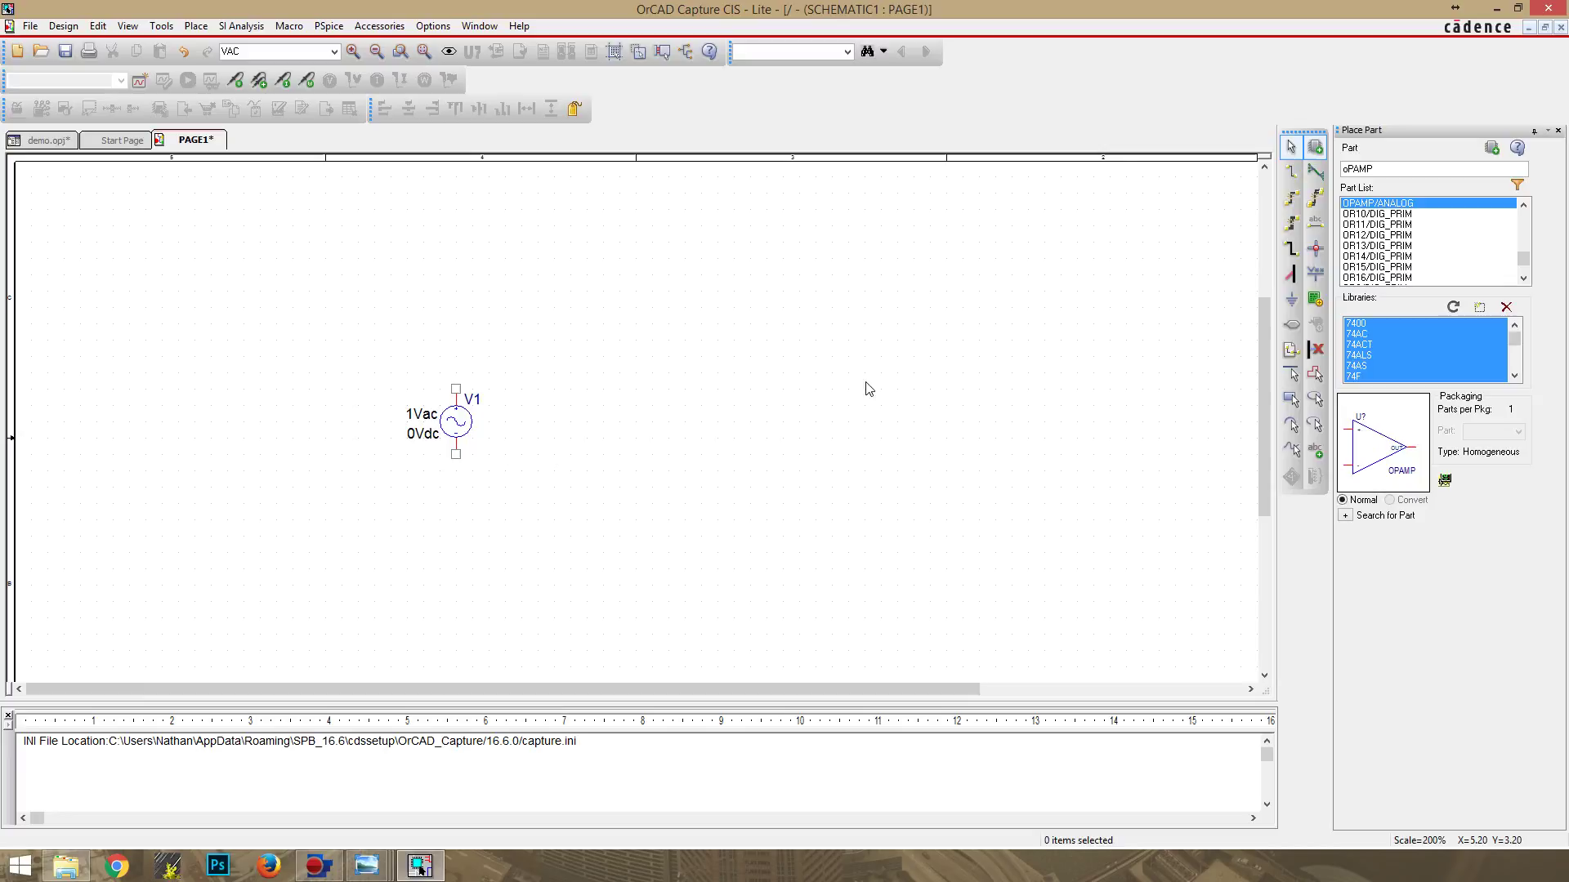
key(o)
click(1422, 173)
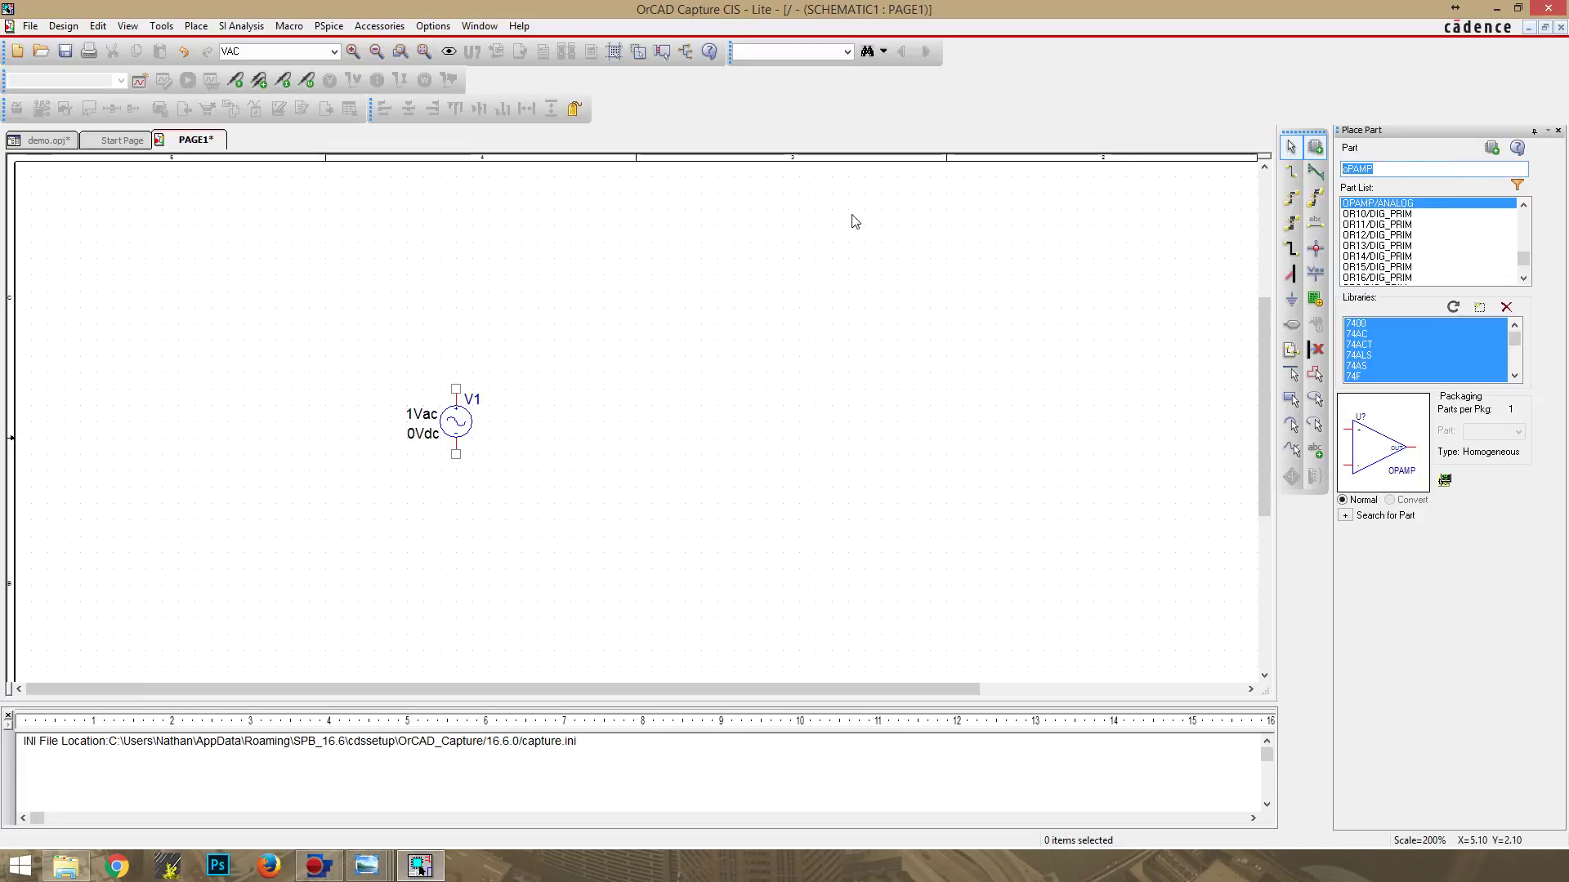
key(BackSpace)
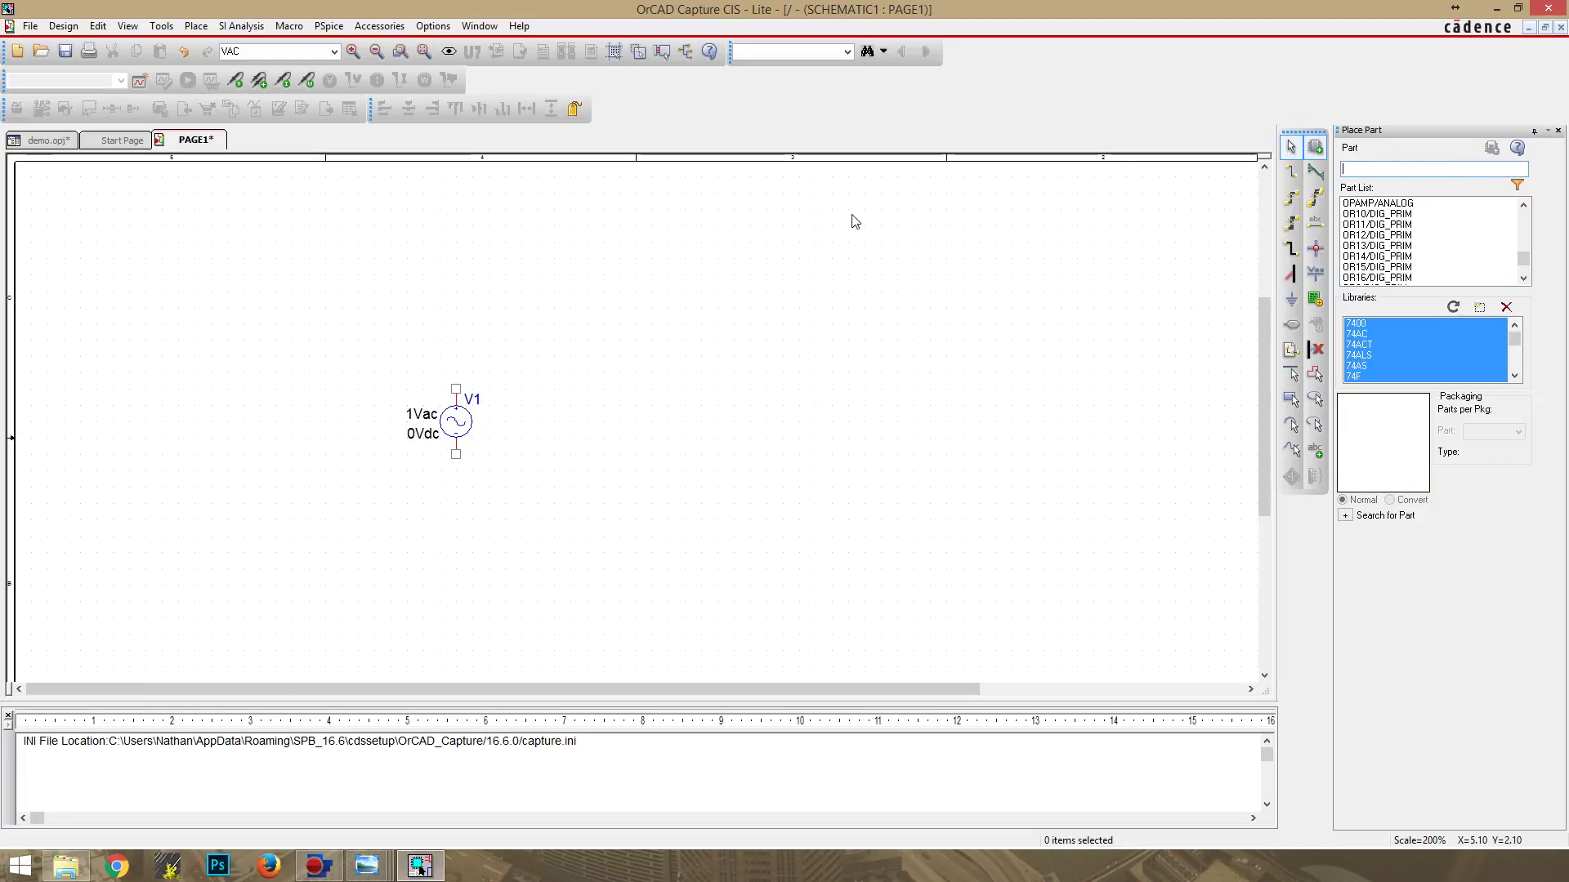
Step: Place a vertically rotated resistor R1 to the right of V1
text(r)
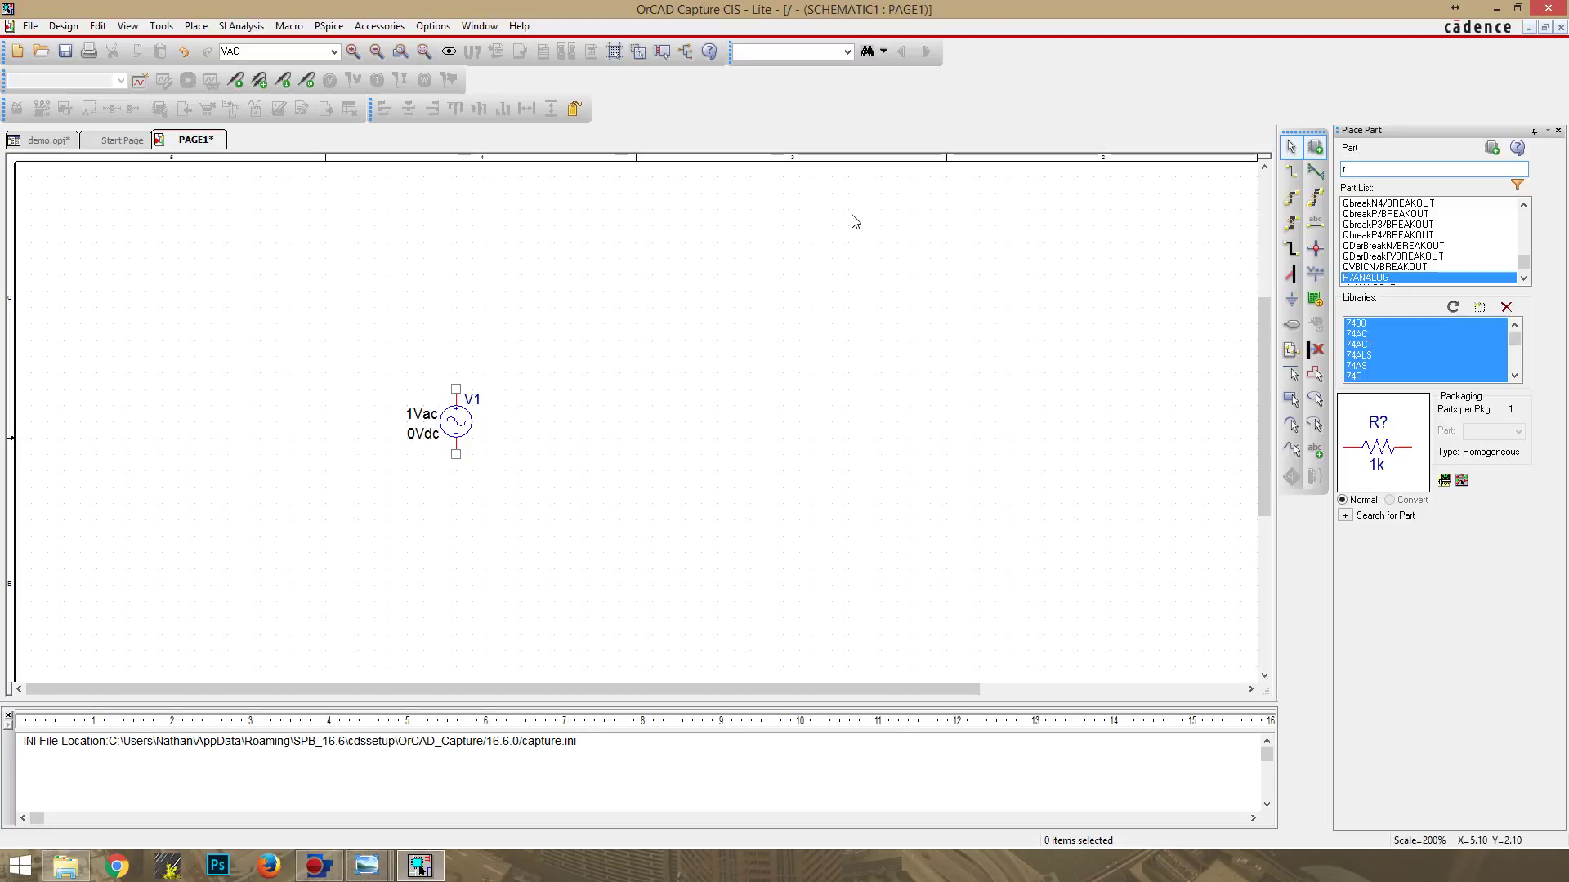
key(Return)
key(r)
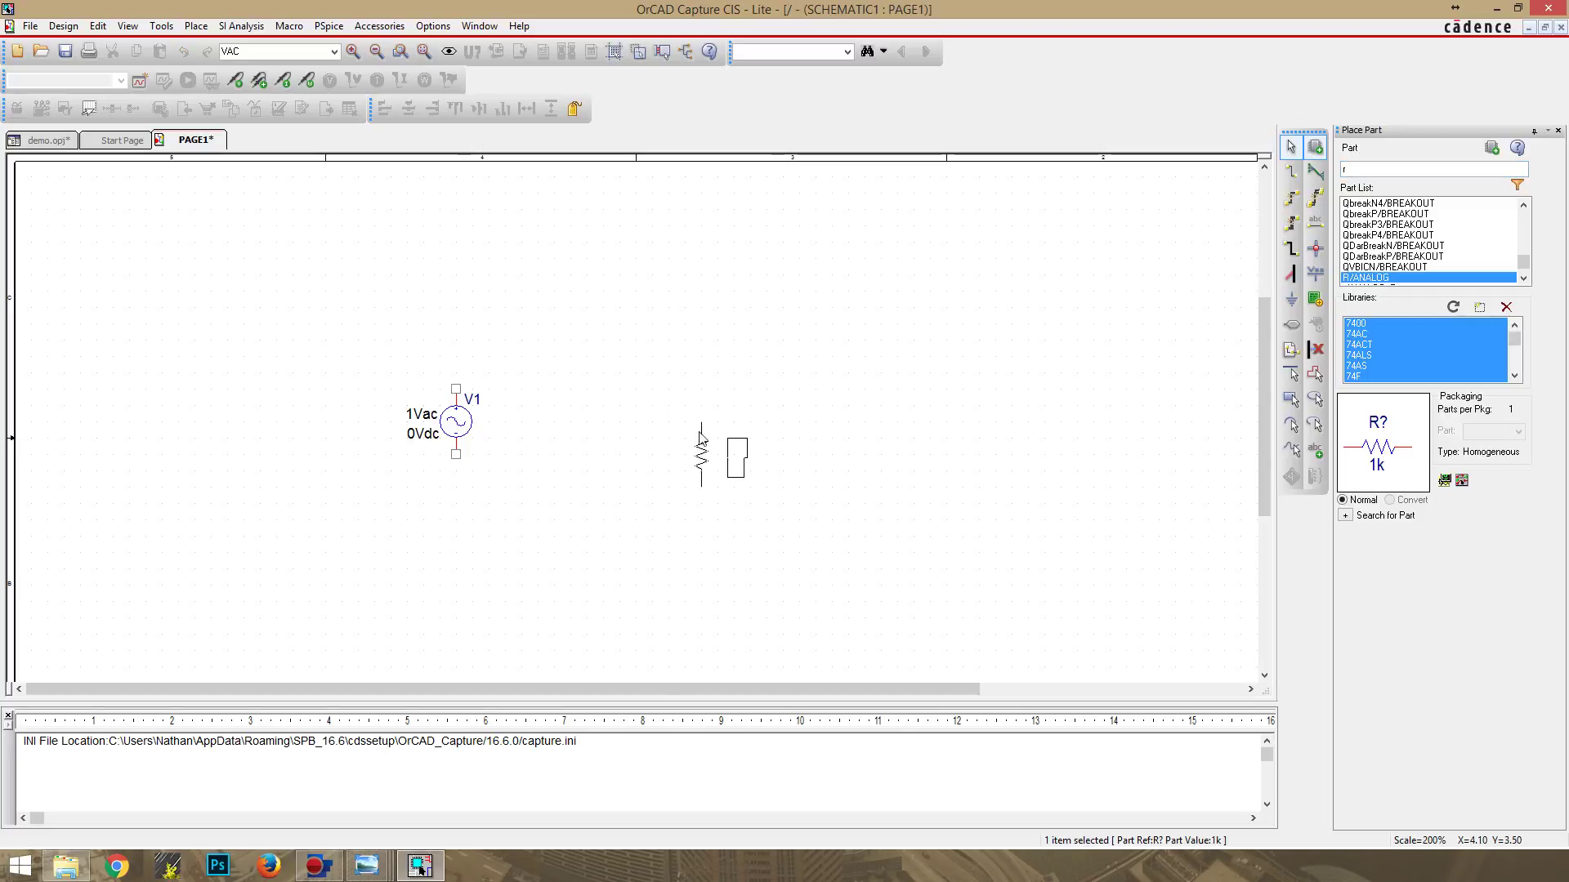
click(650, 406)
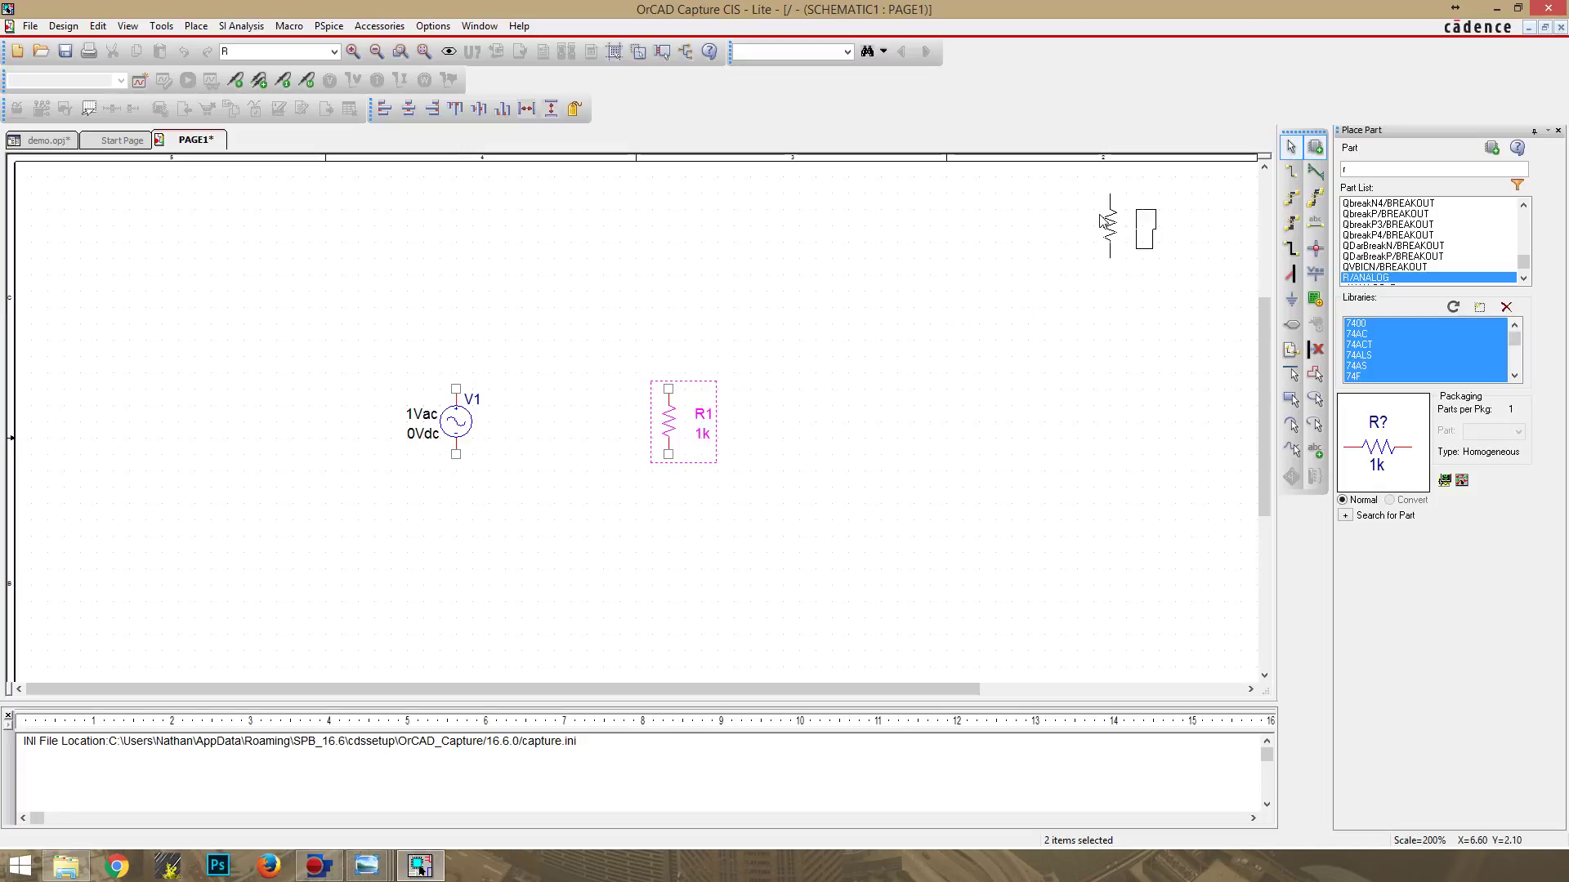
key(Escape)
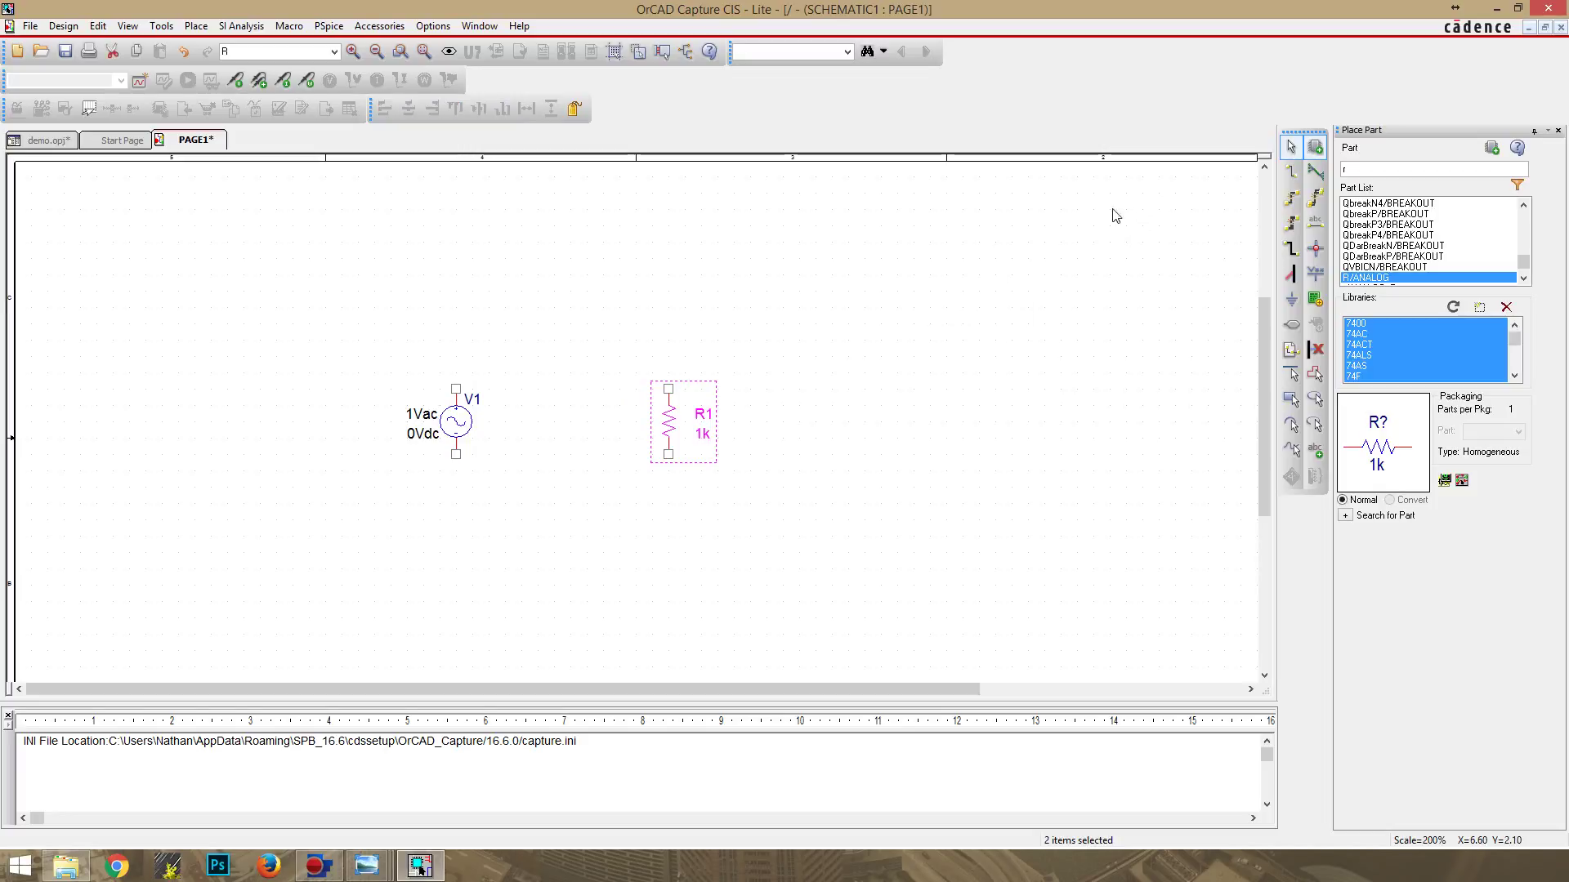
Step: Change R1's value from 1k to 750
double_click(701, 437)
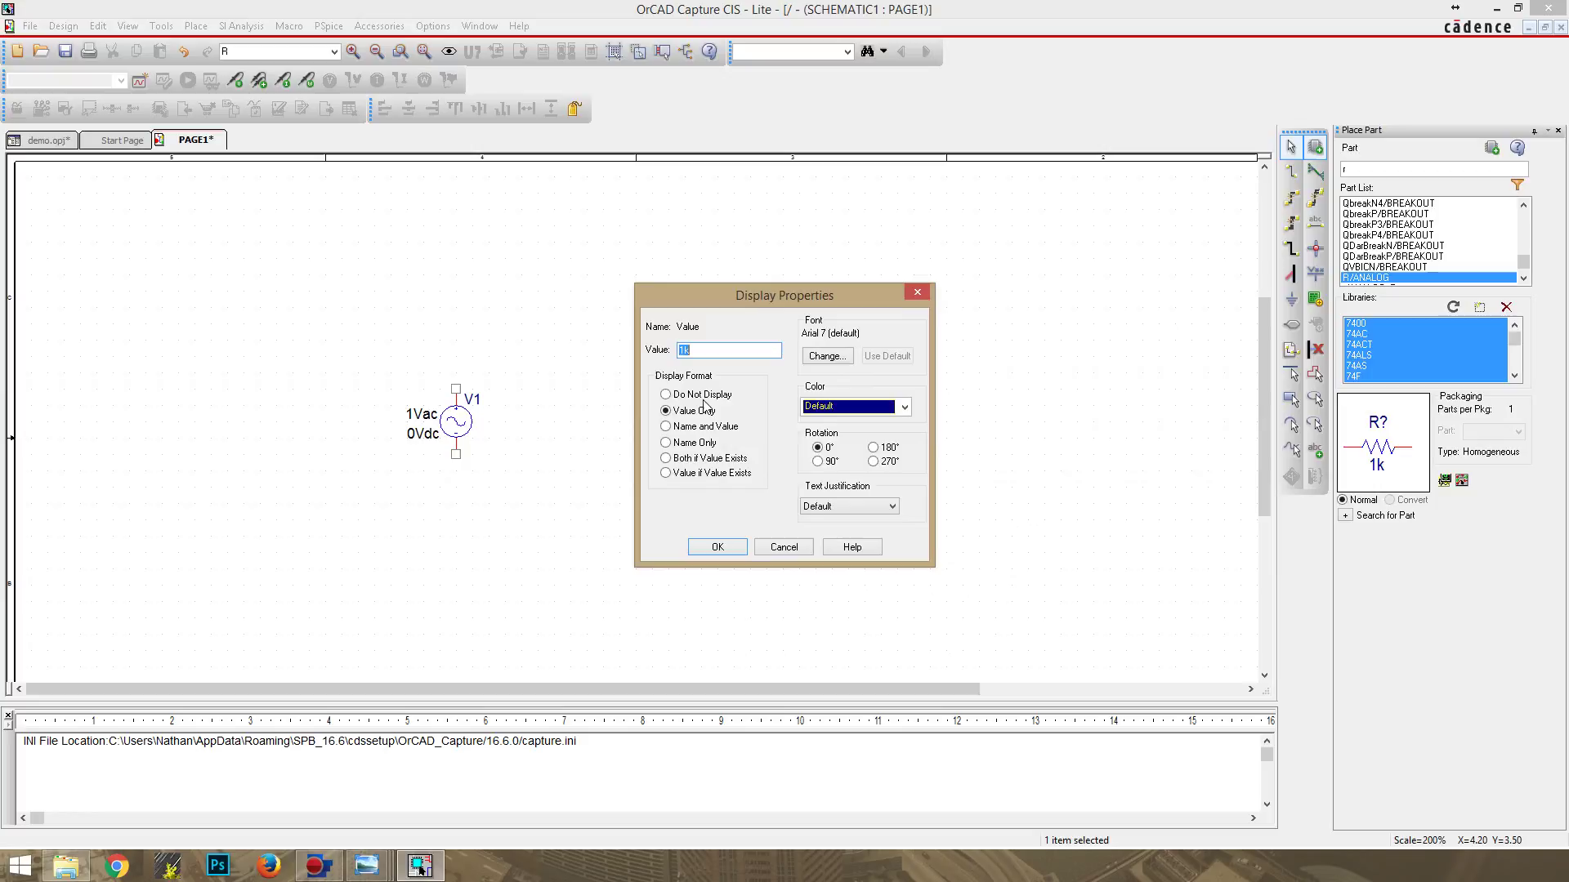
text(750)
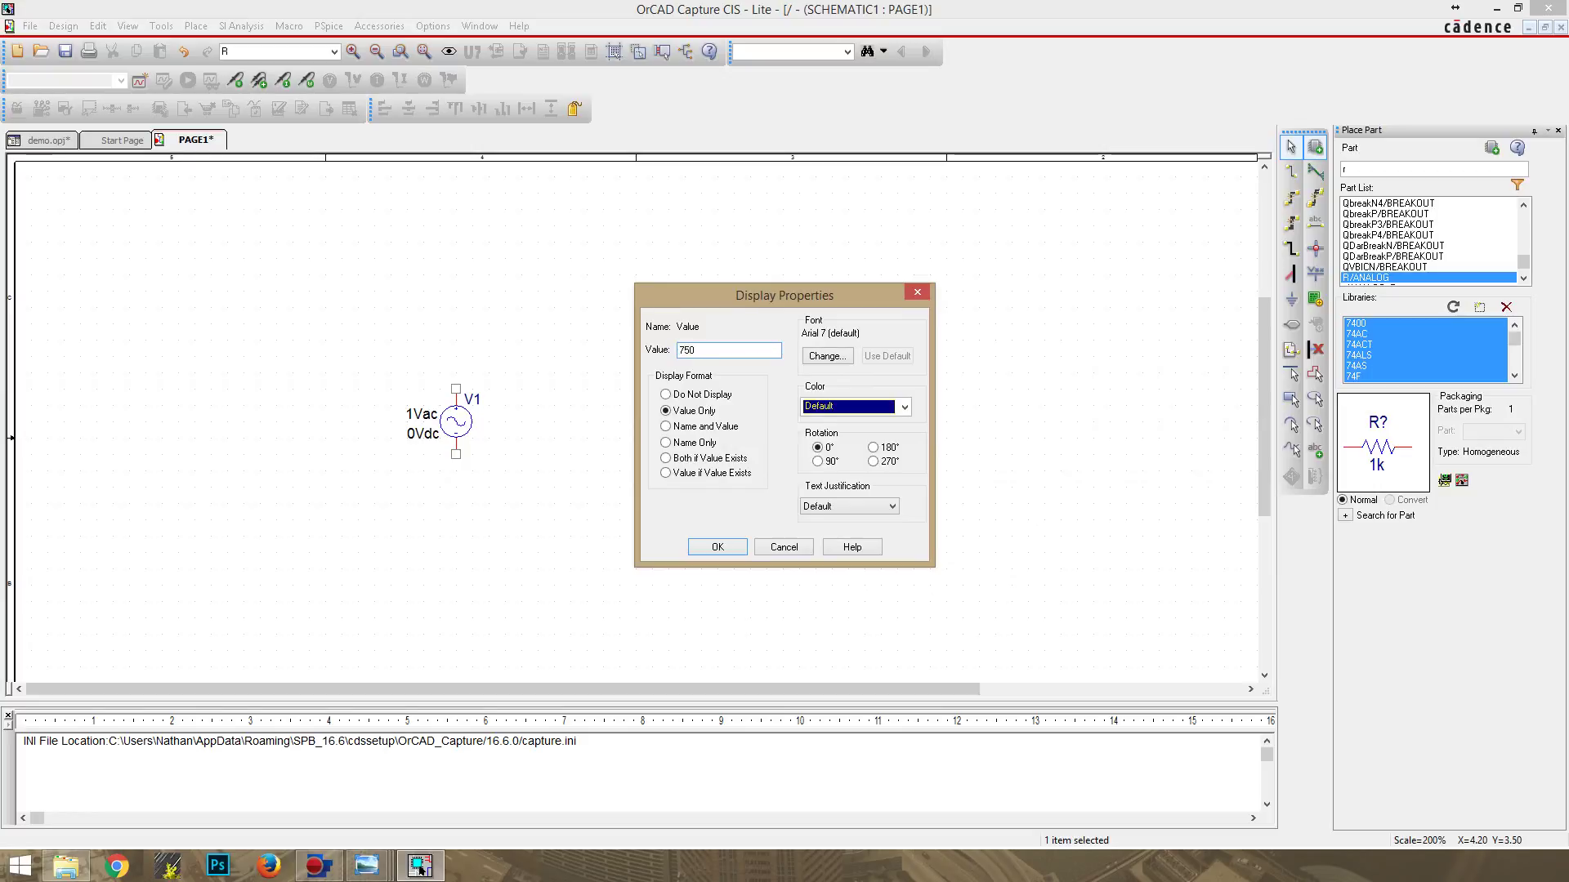
click(709, 546)
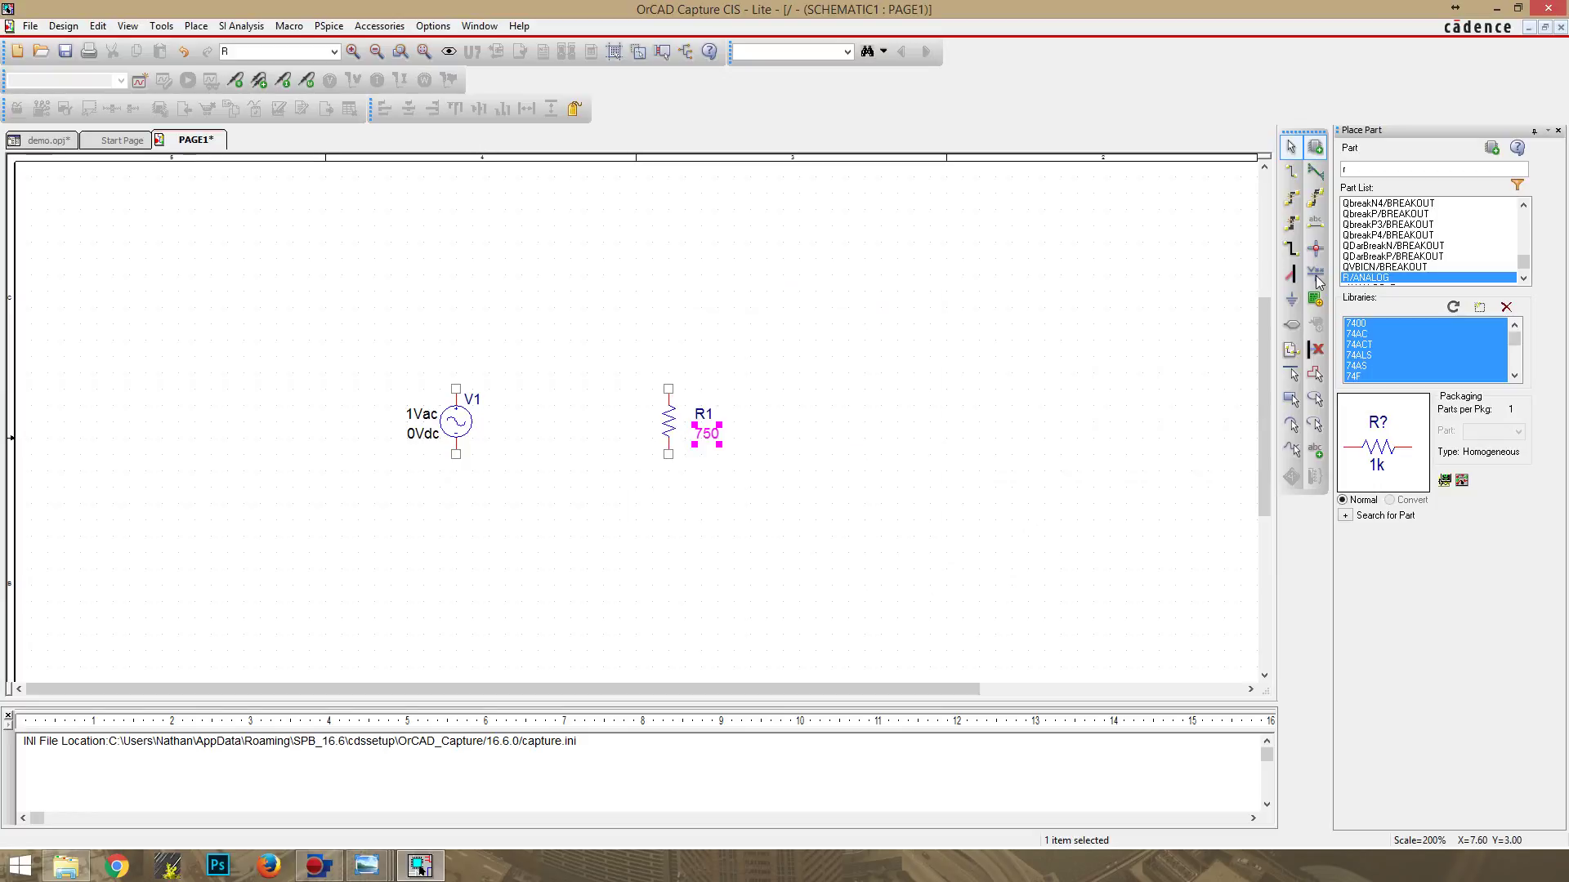
click(1386, 168)
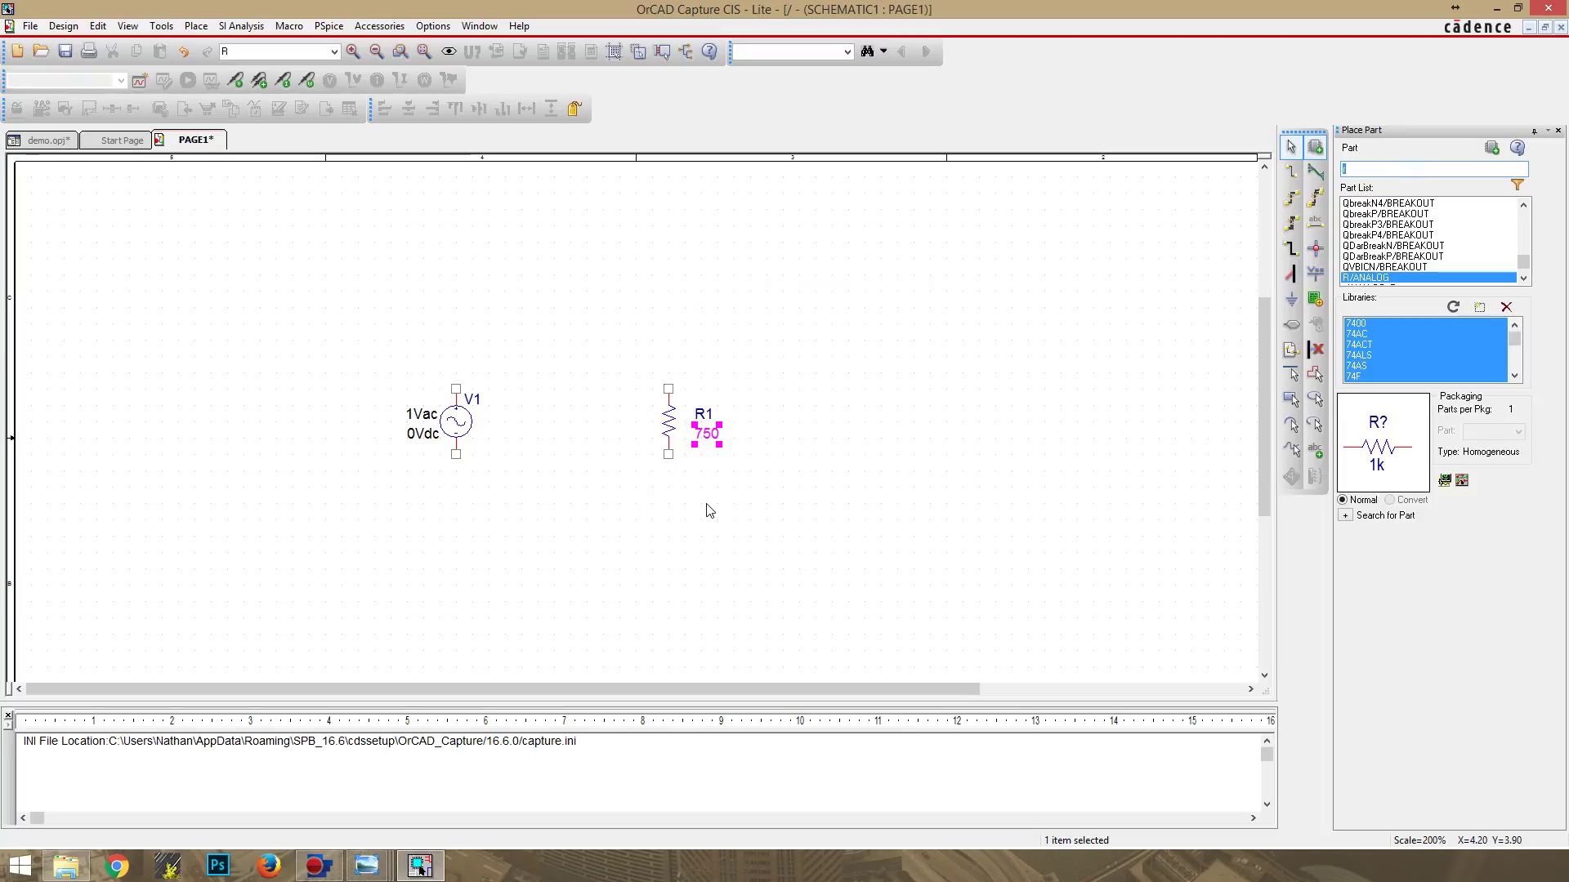
Step: Place capacitor C1 above the circuit, between V1 and R1
text(c)
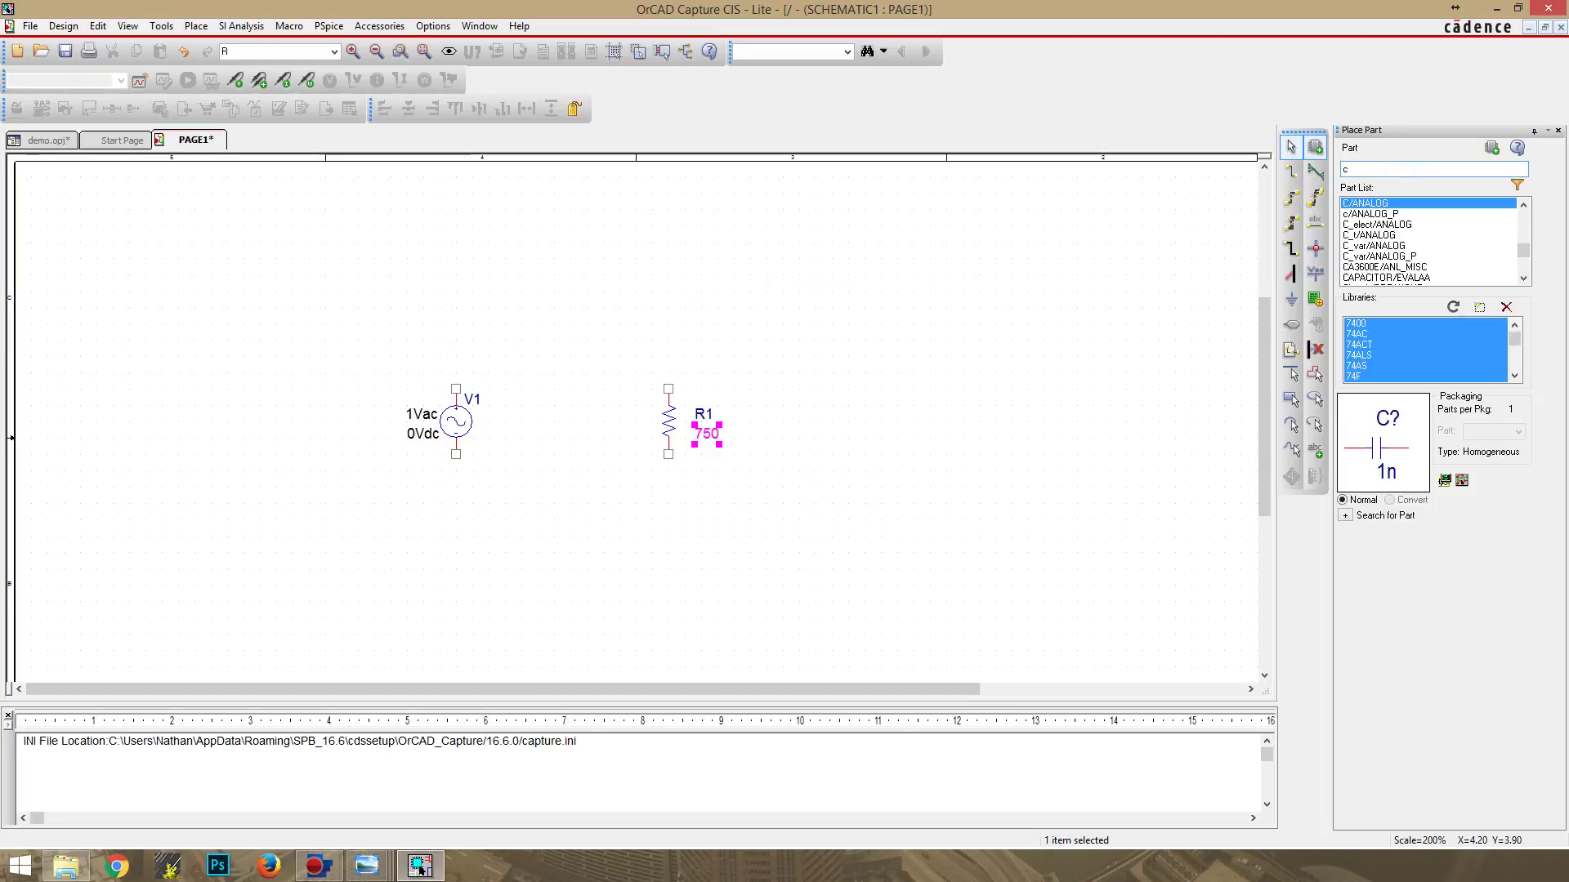
key(Return)
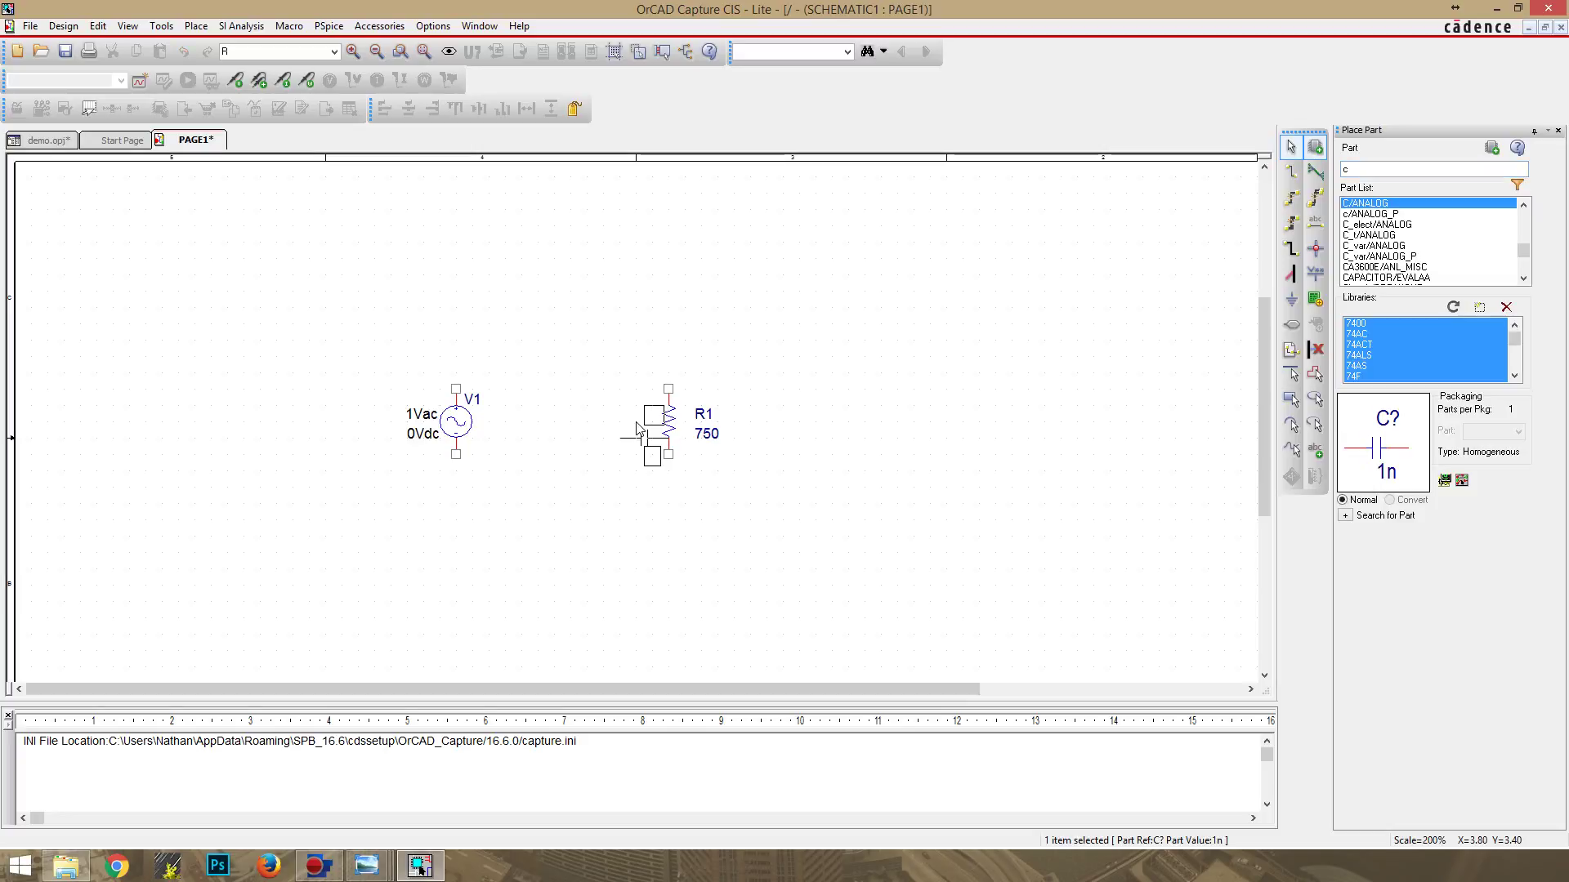
click(560, 343)
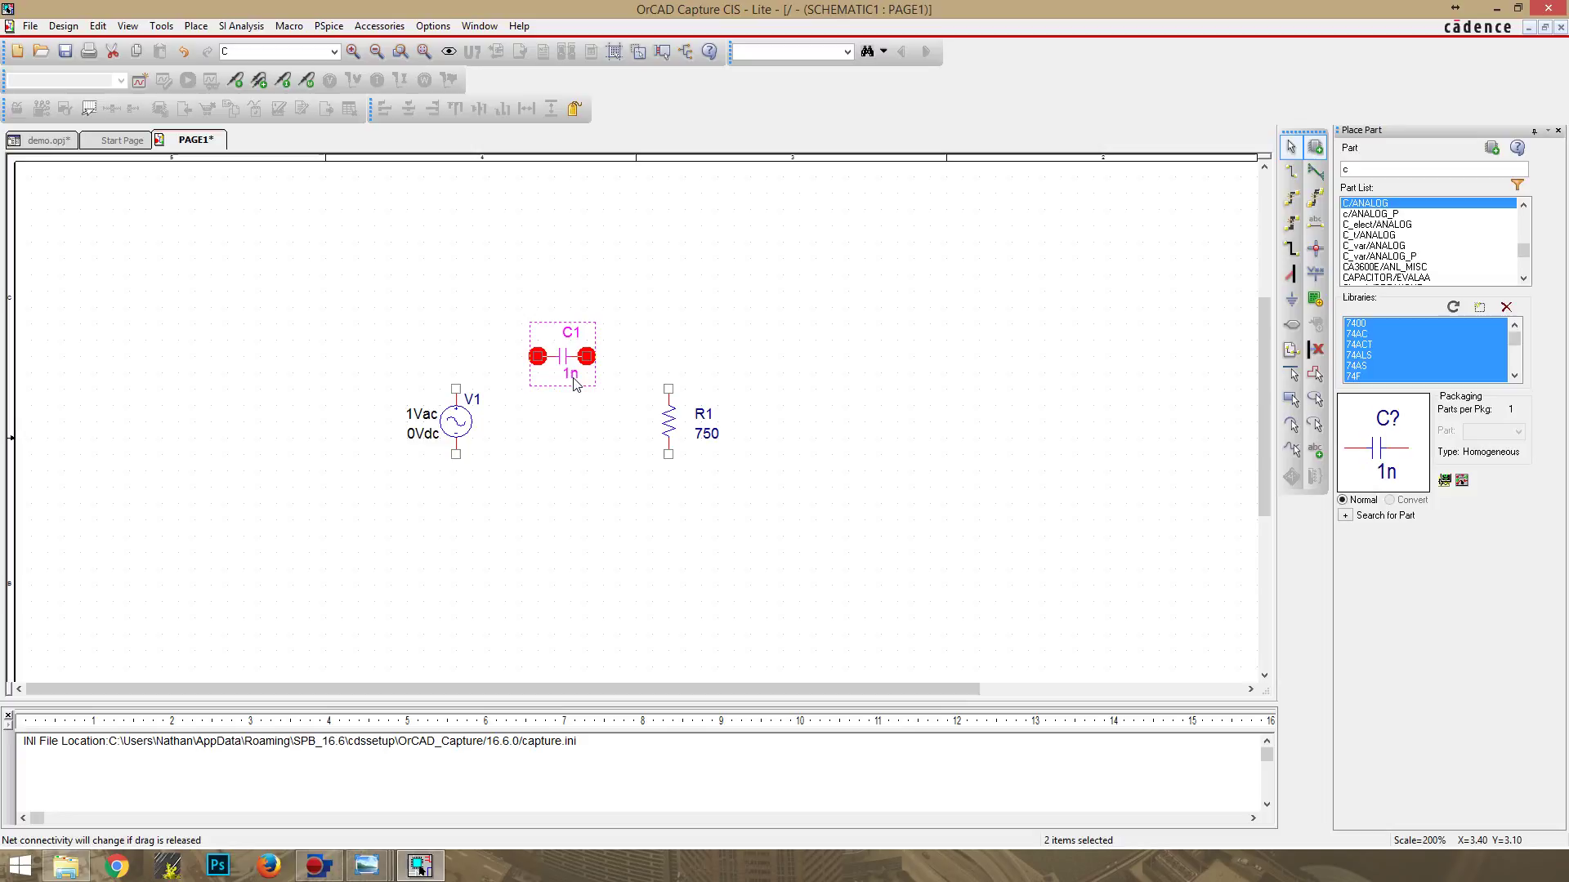
Step: Change C1's value from 1n to 3n
double_click(571, 374)
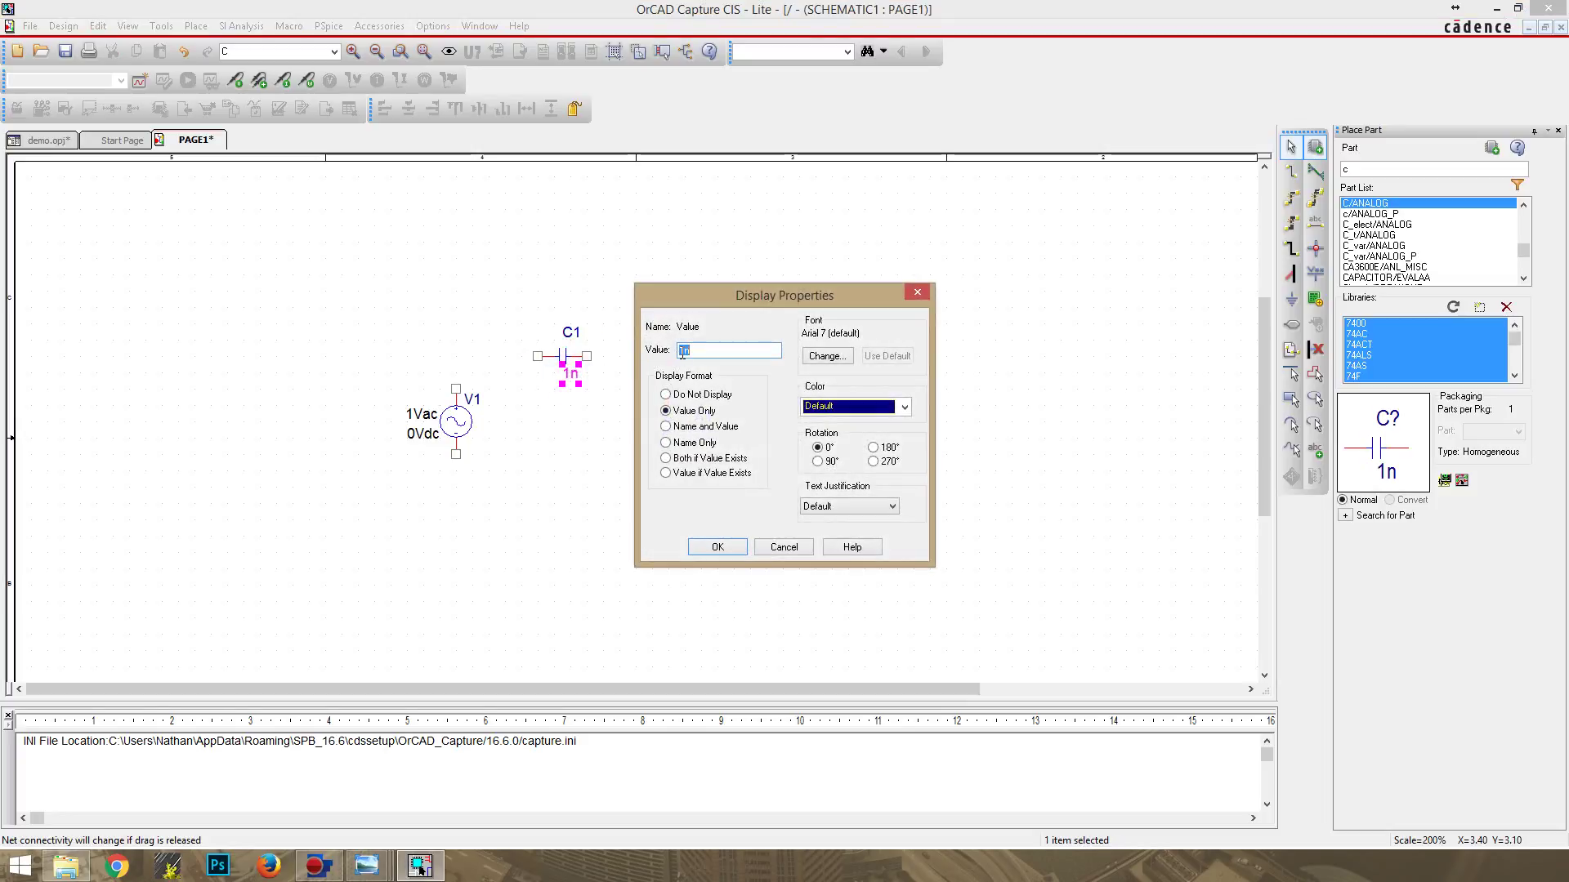
key(Home)
key(Delete)
text(3)
click(716, 546)
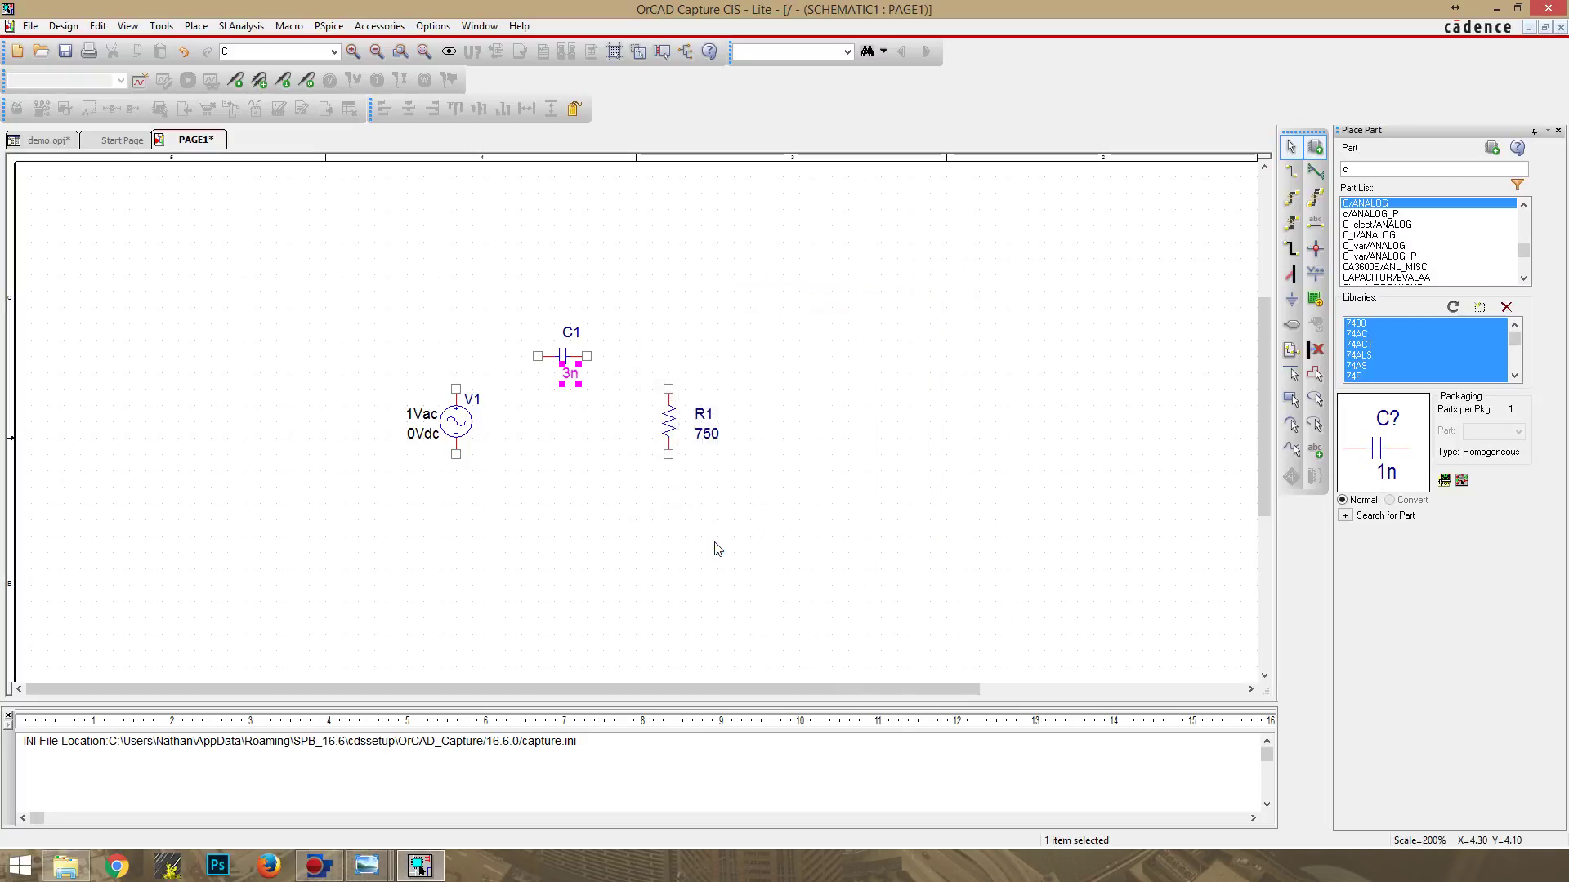
click(715, 544)
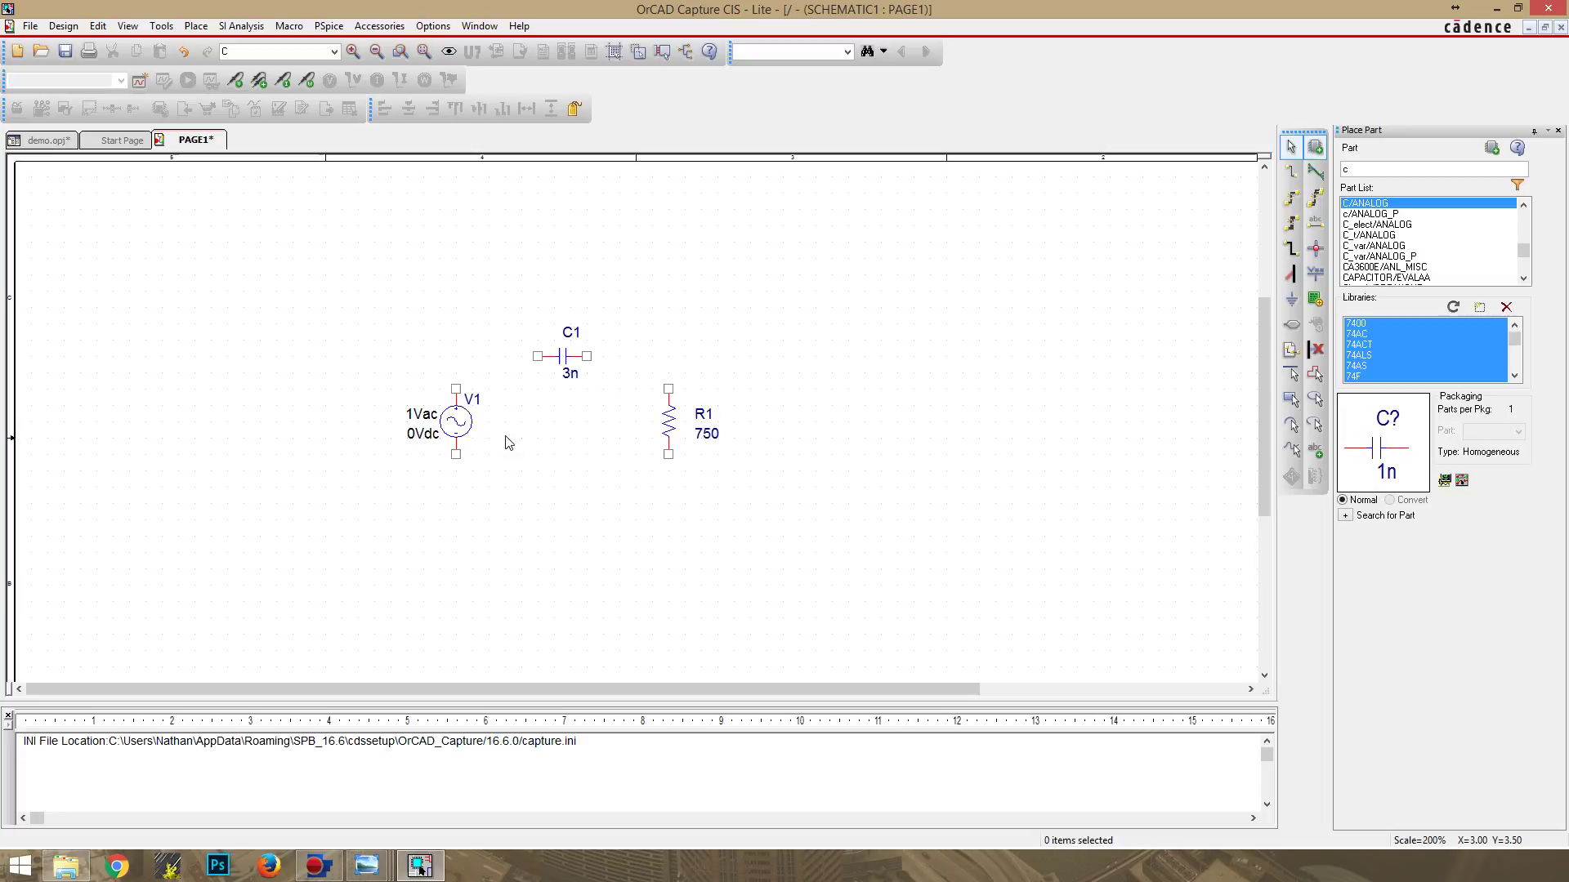
Step: Wire V1's top pin to C1's left pin, and C1's right pin to R1's top
key(w)
click(455, 387)
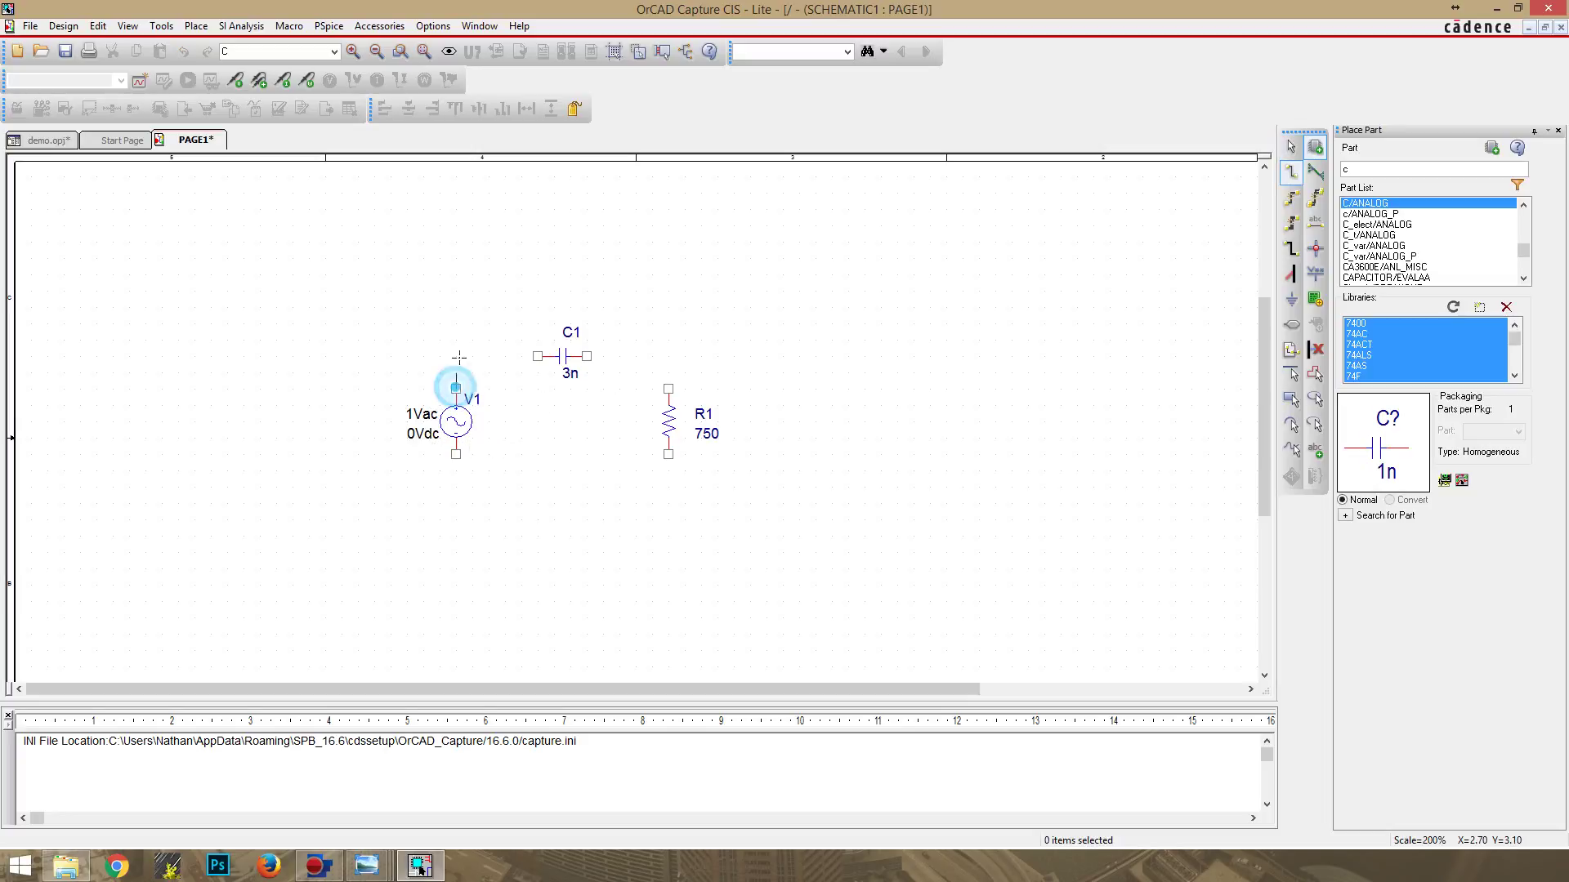
click(537, 356)
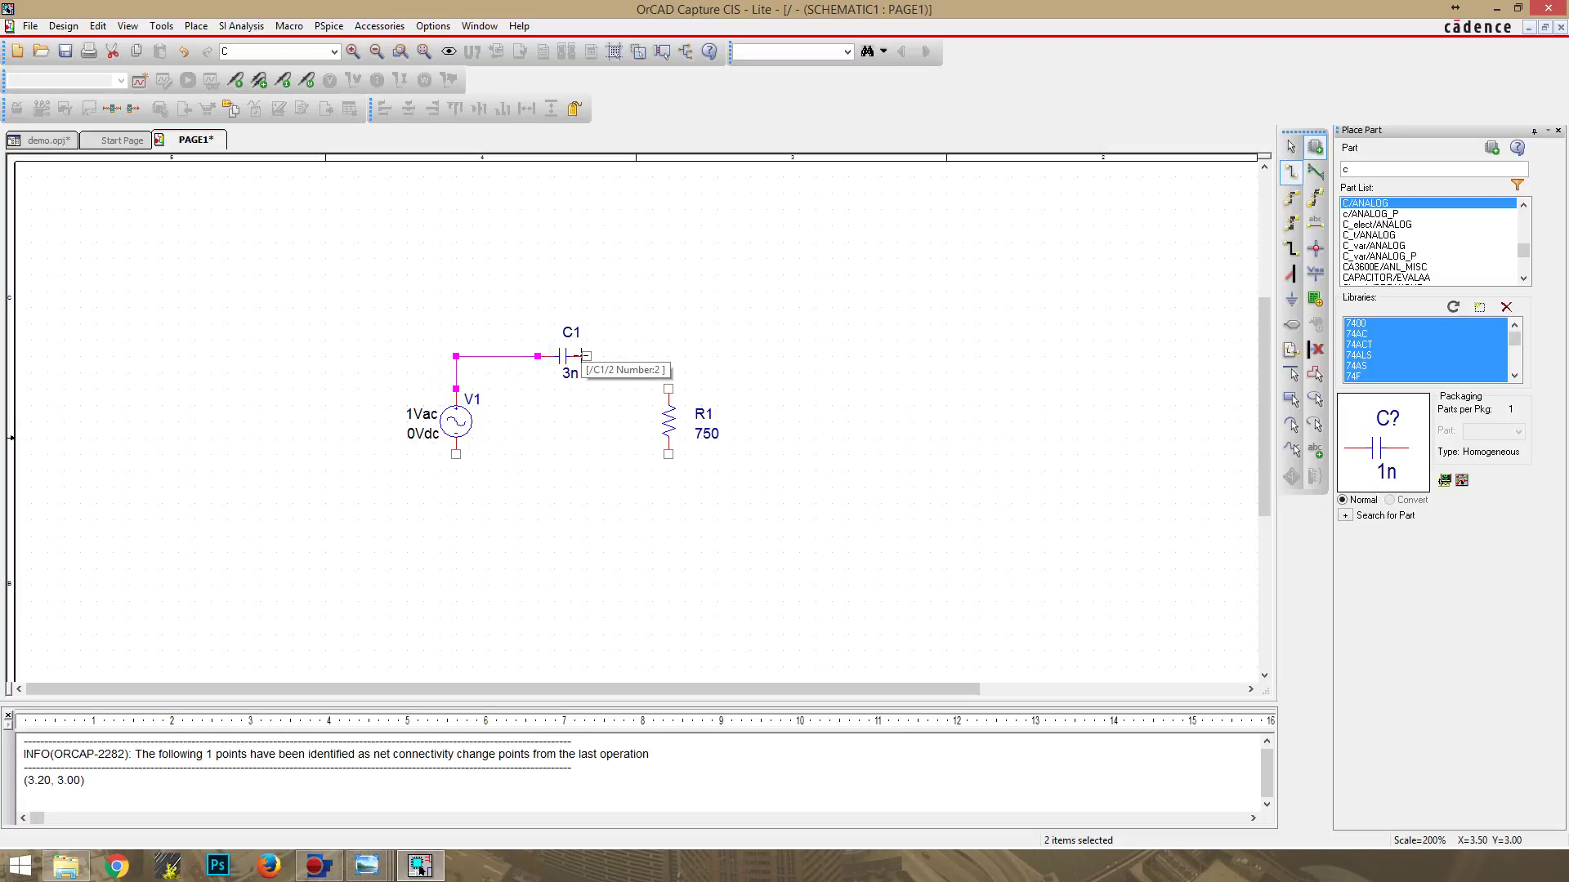
click(586, 356)
click(668, 389)
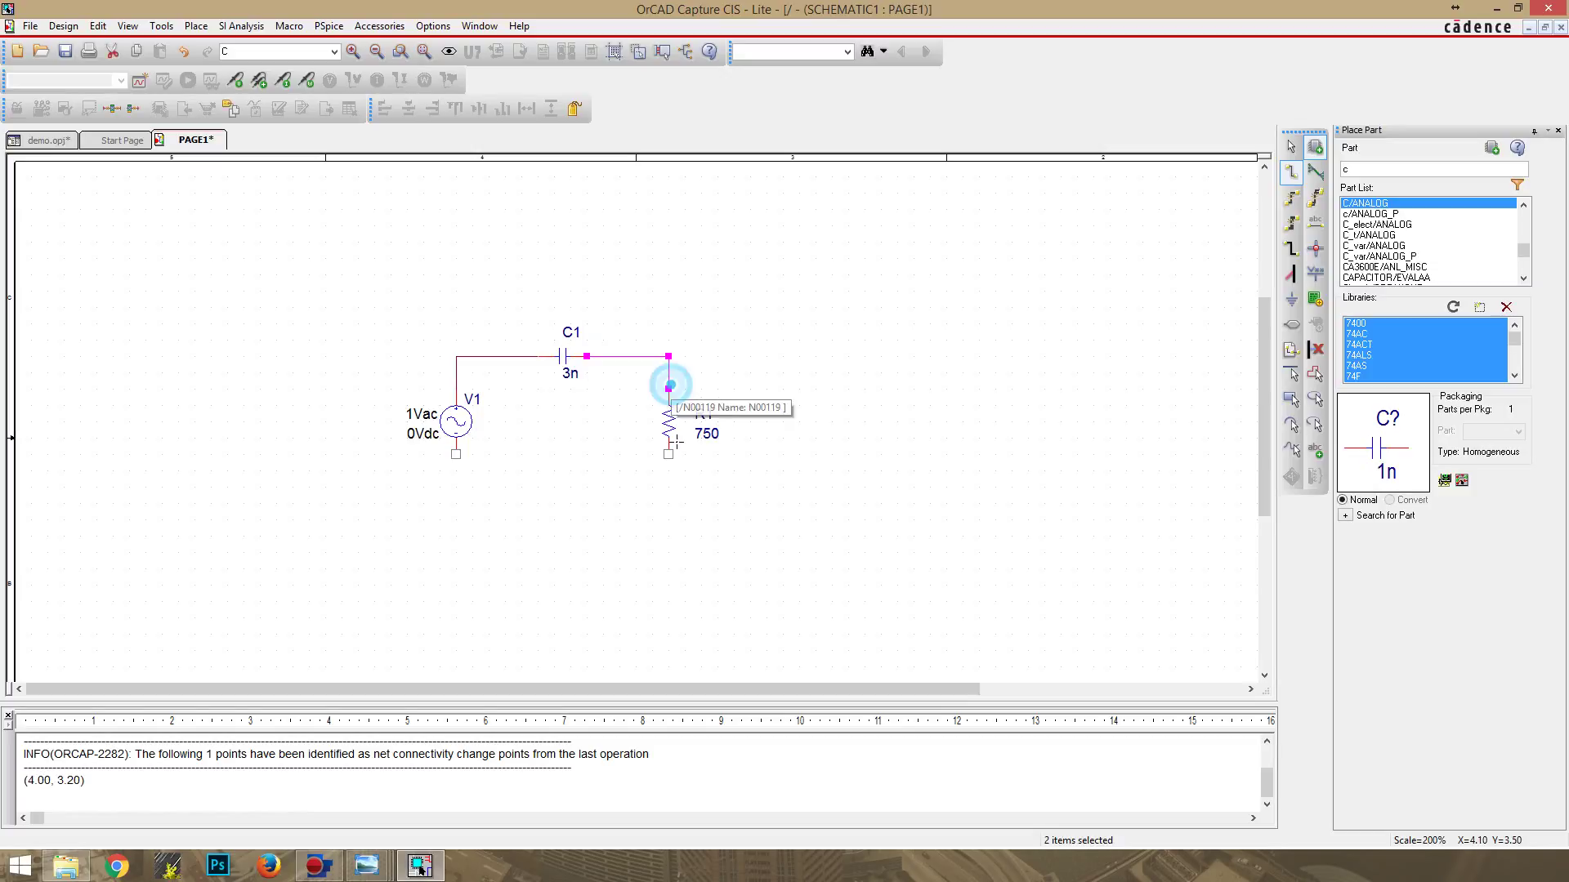
Step: Run a return wire from R1's bottom pin around to V1's bottom pin
click(669, 454)
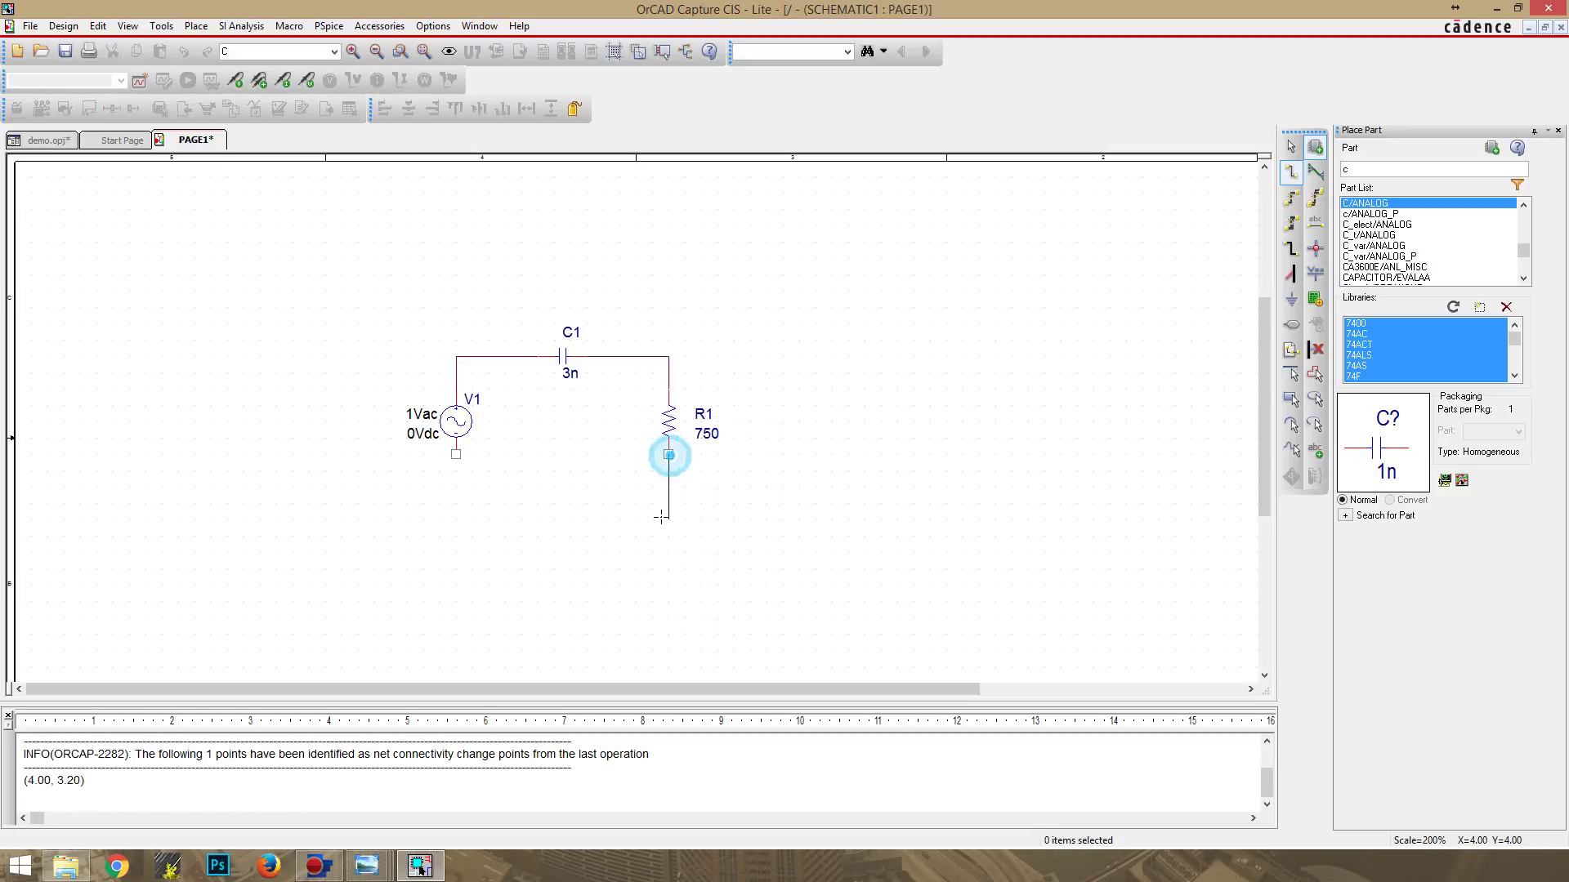
click(455, 504)
click(455, 454)
key(Escape)
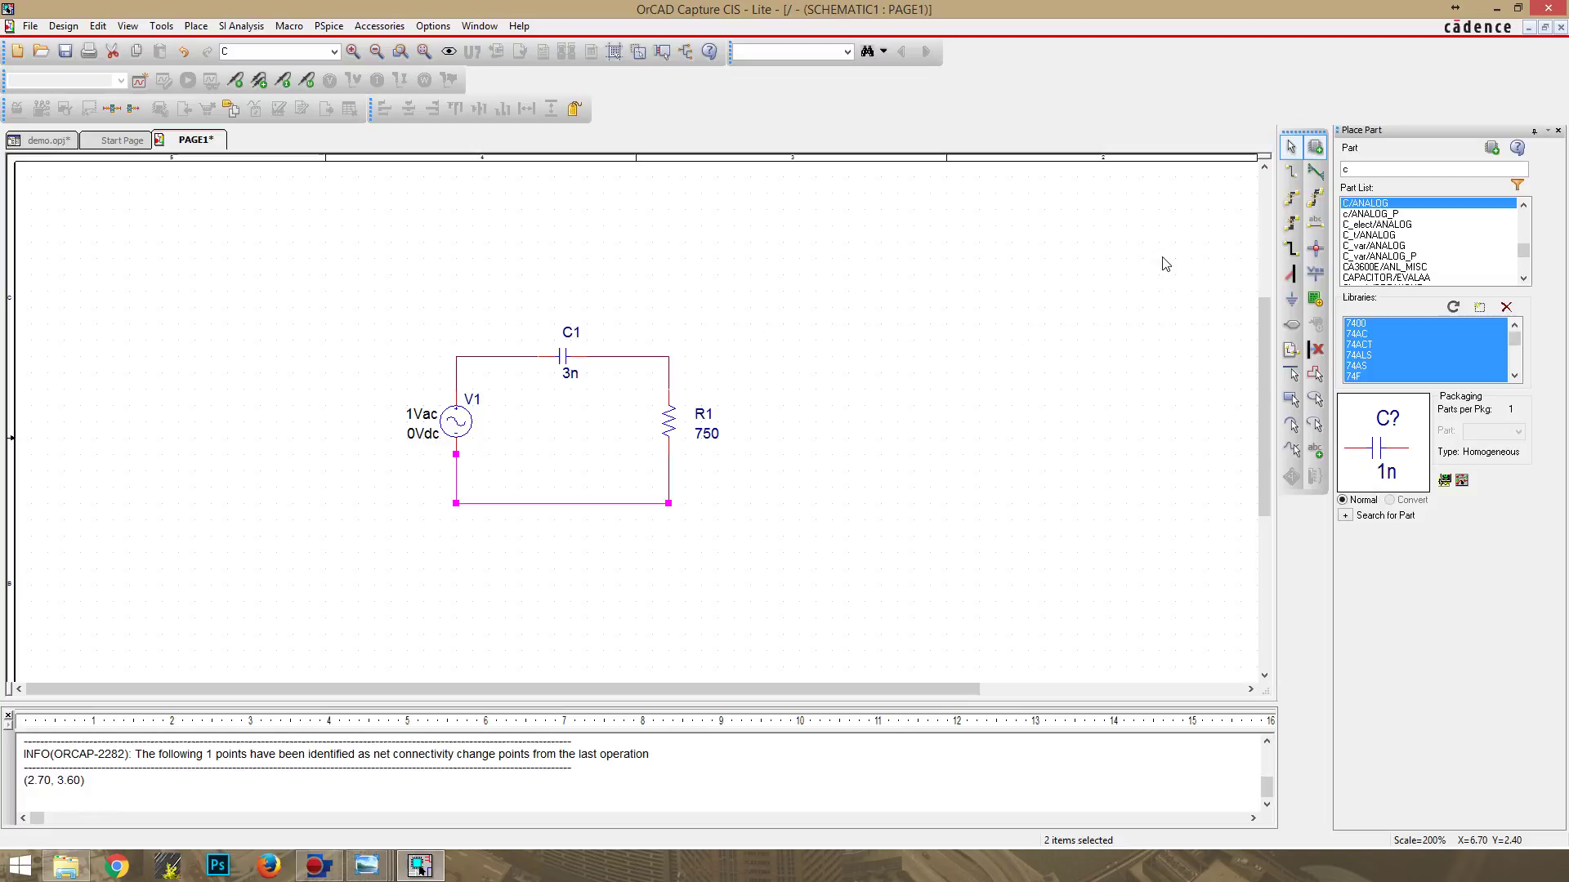
Step: Place the default 0/CAPSYM ground symbol on the bottom return wire
click(1291, 302)
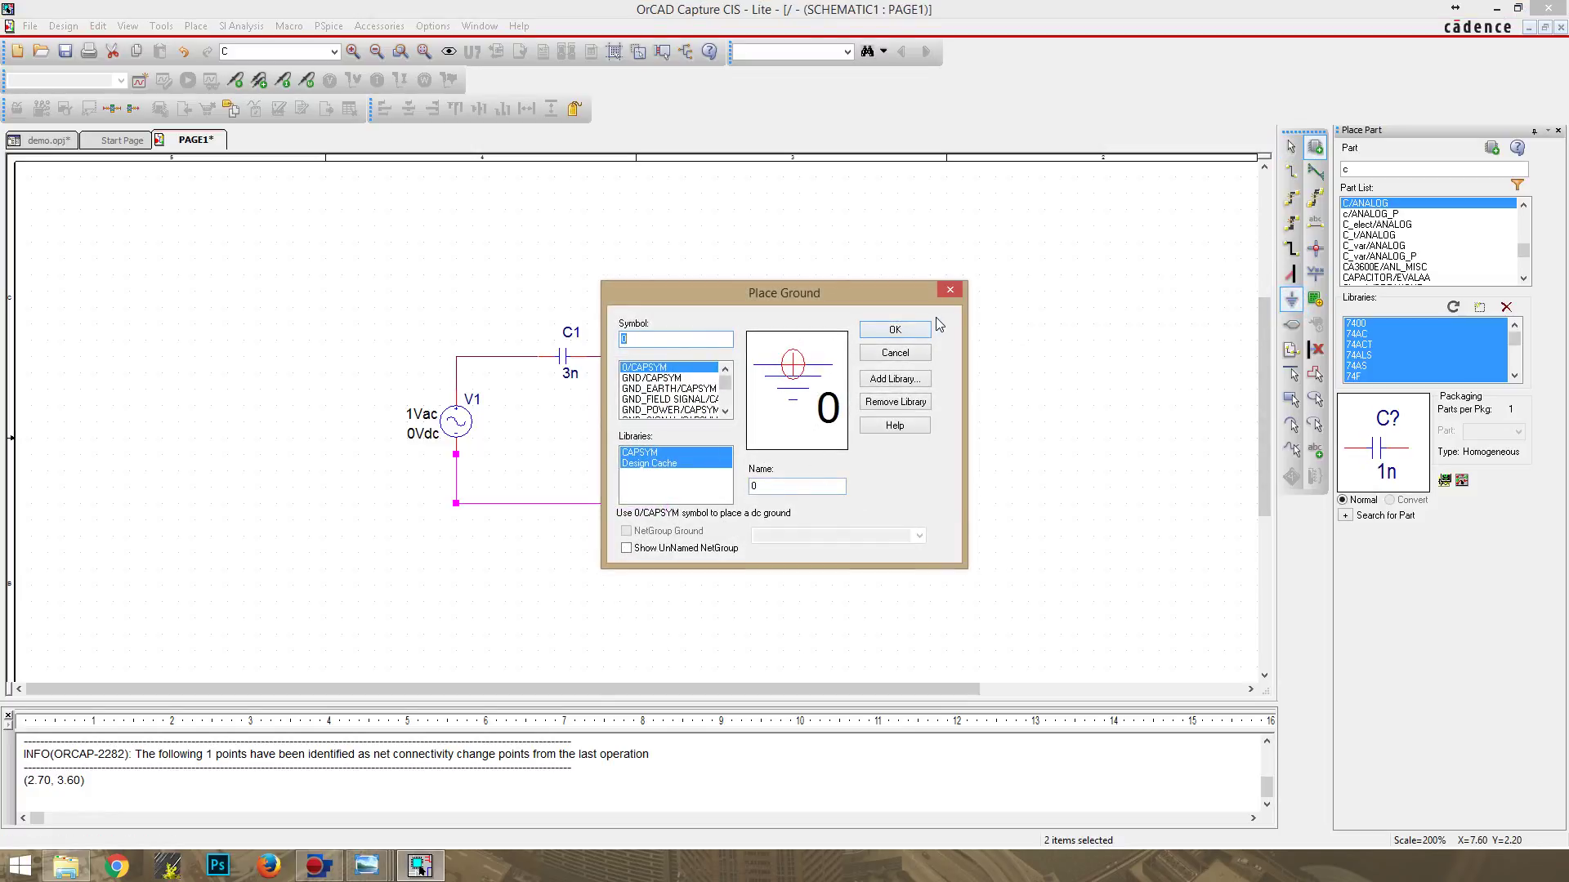
click(895, 329)
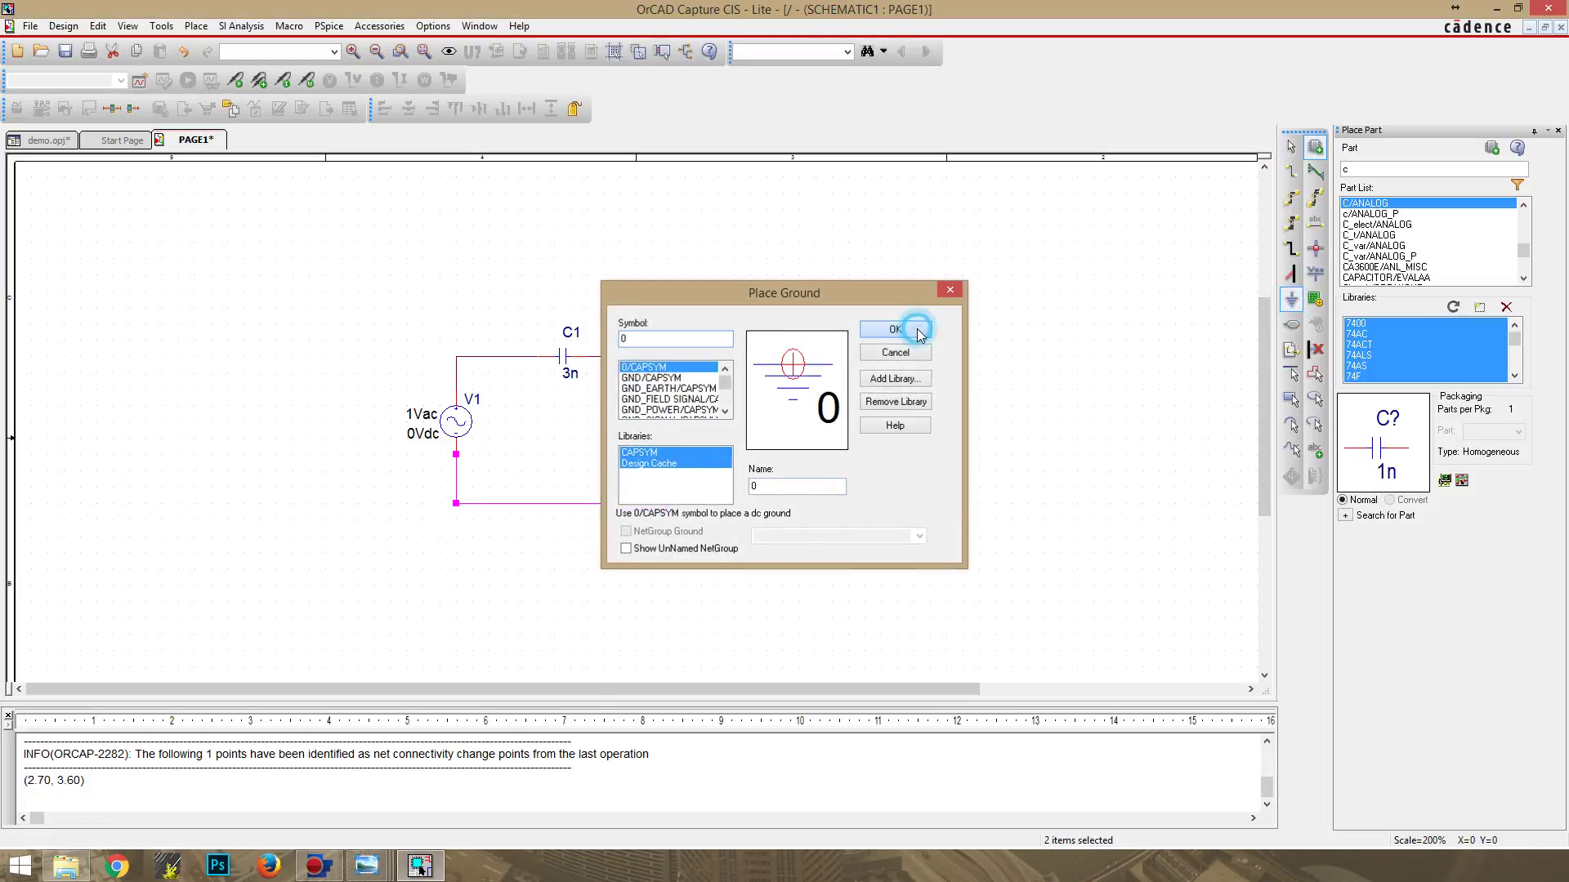
click(572, 524)
key(Escape)
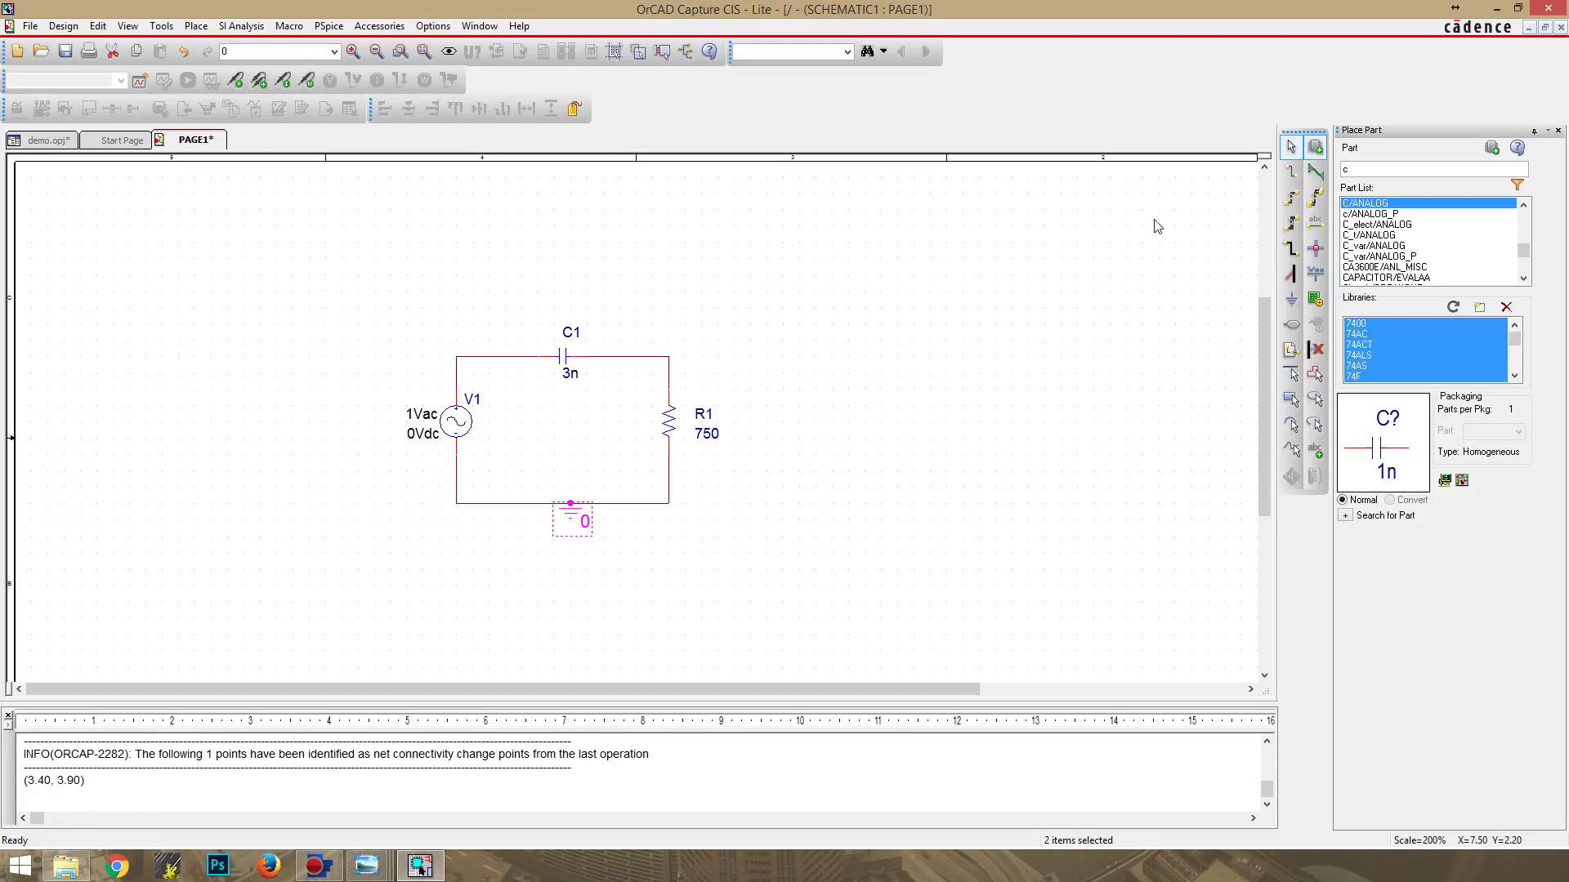
Step: Drop a voltage level marker on the C1–R1 node at R1's top pin
click(235, 81)
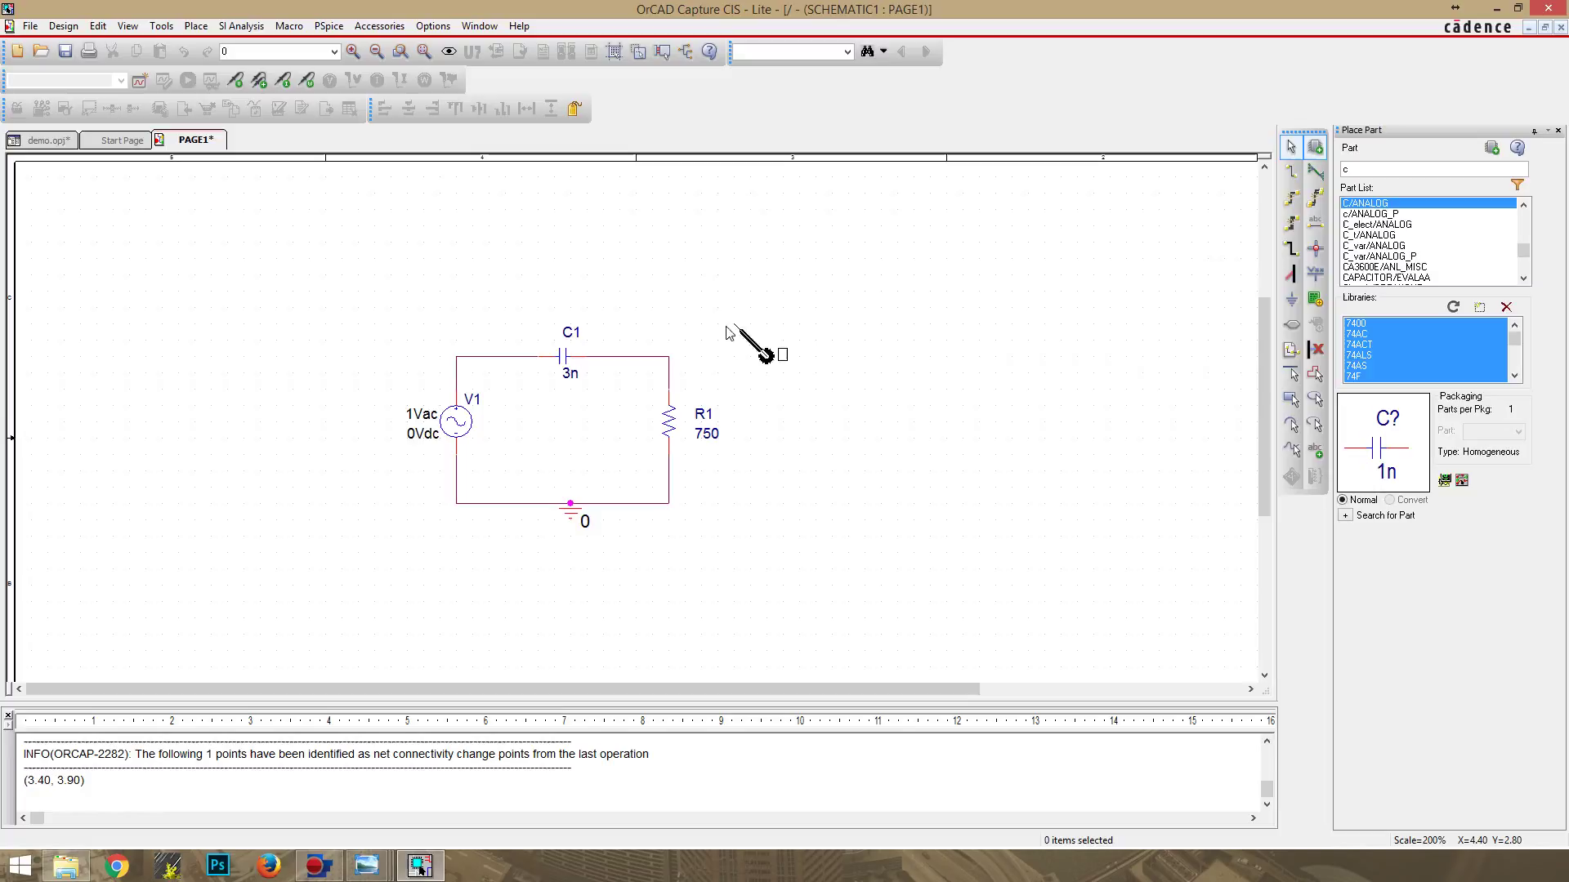
click(670, 373)
key(Escape)
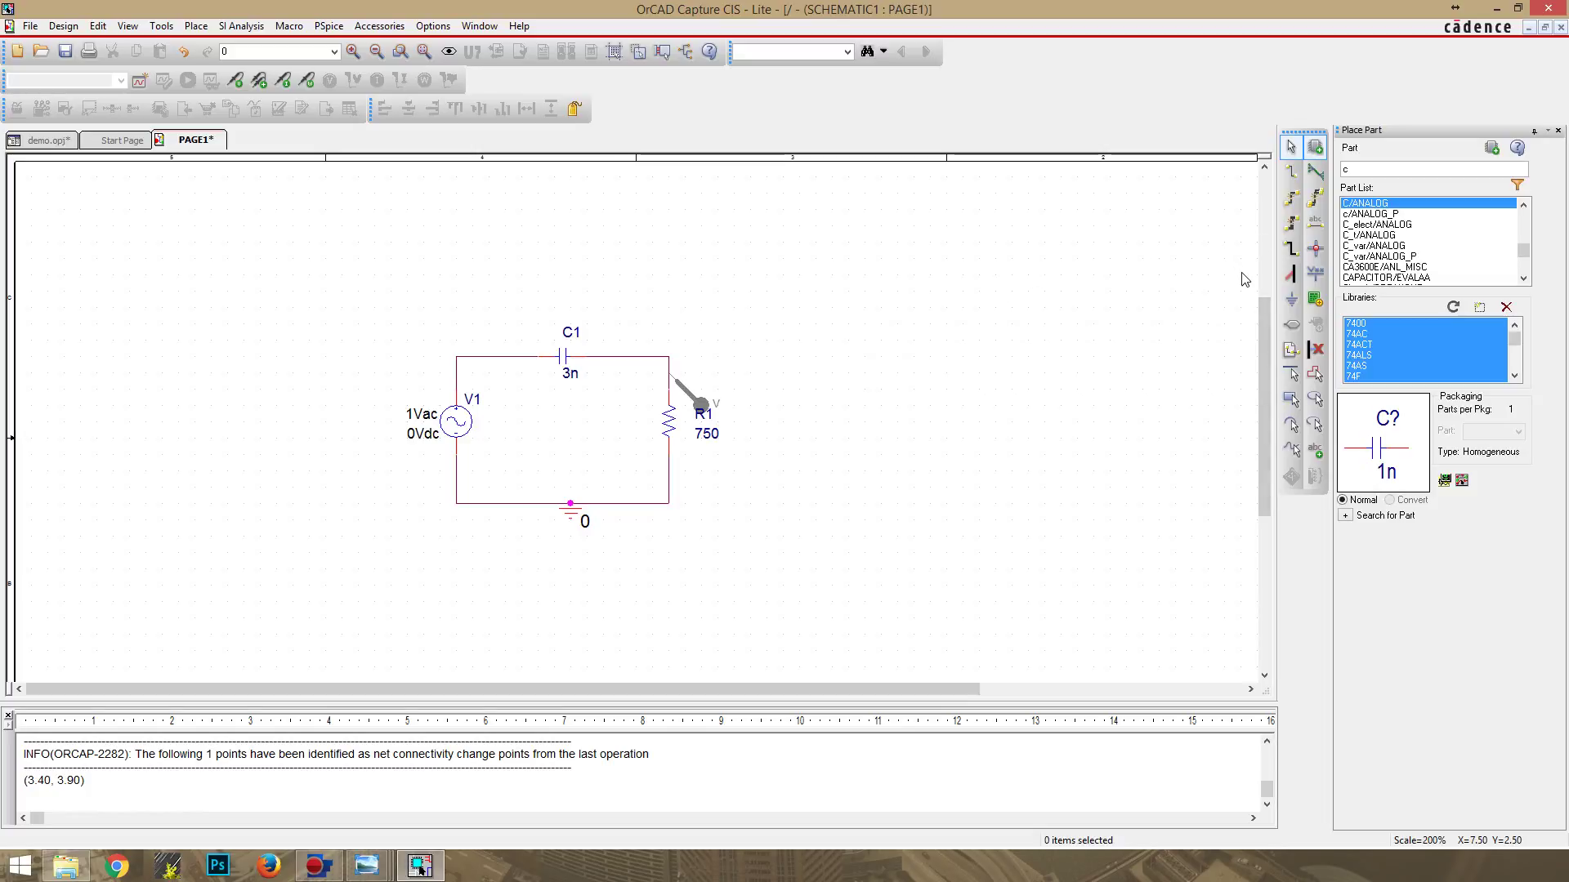
Step: Attach the net alias 'Vout' to the wire joining C1 and R1
click(1316, 227)
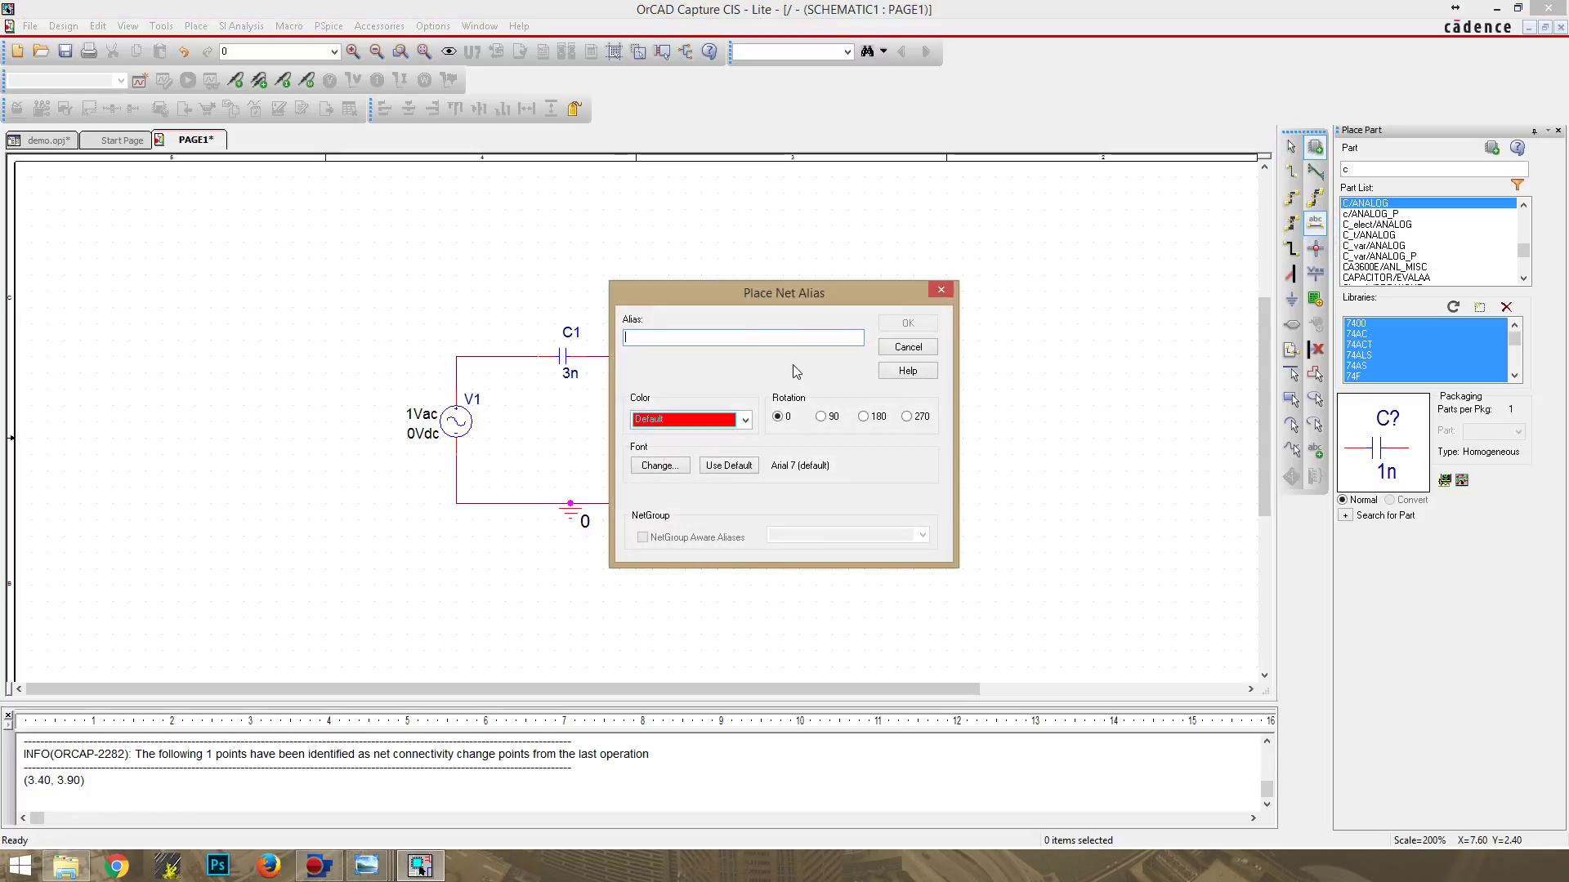
text(Vout)
click(907, 323)
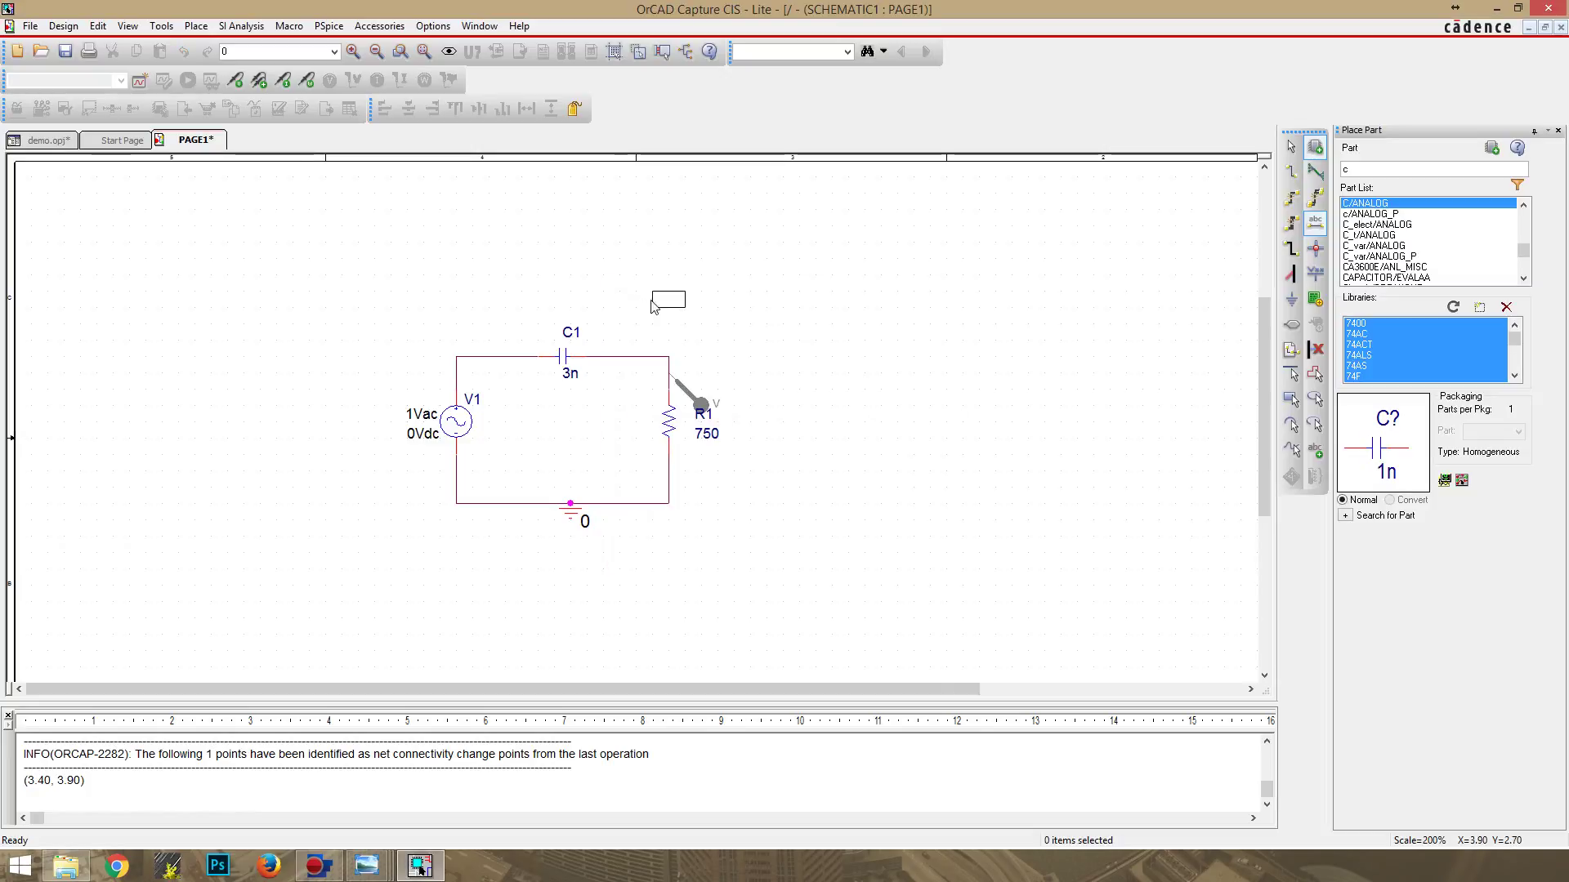
click(624, 360)
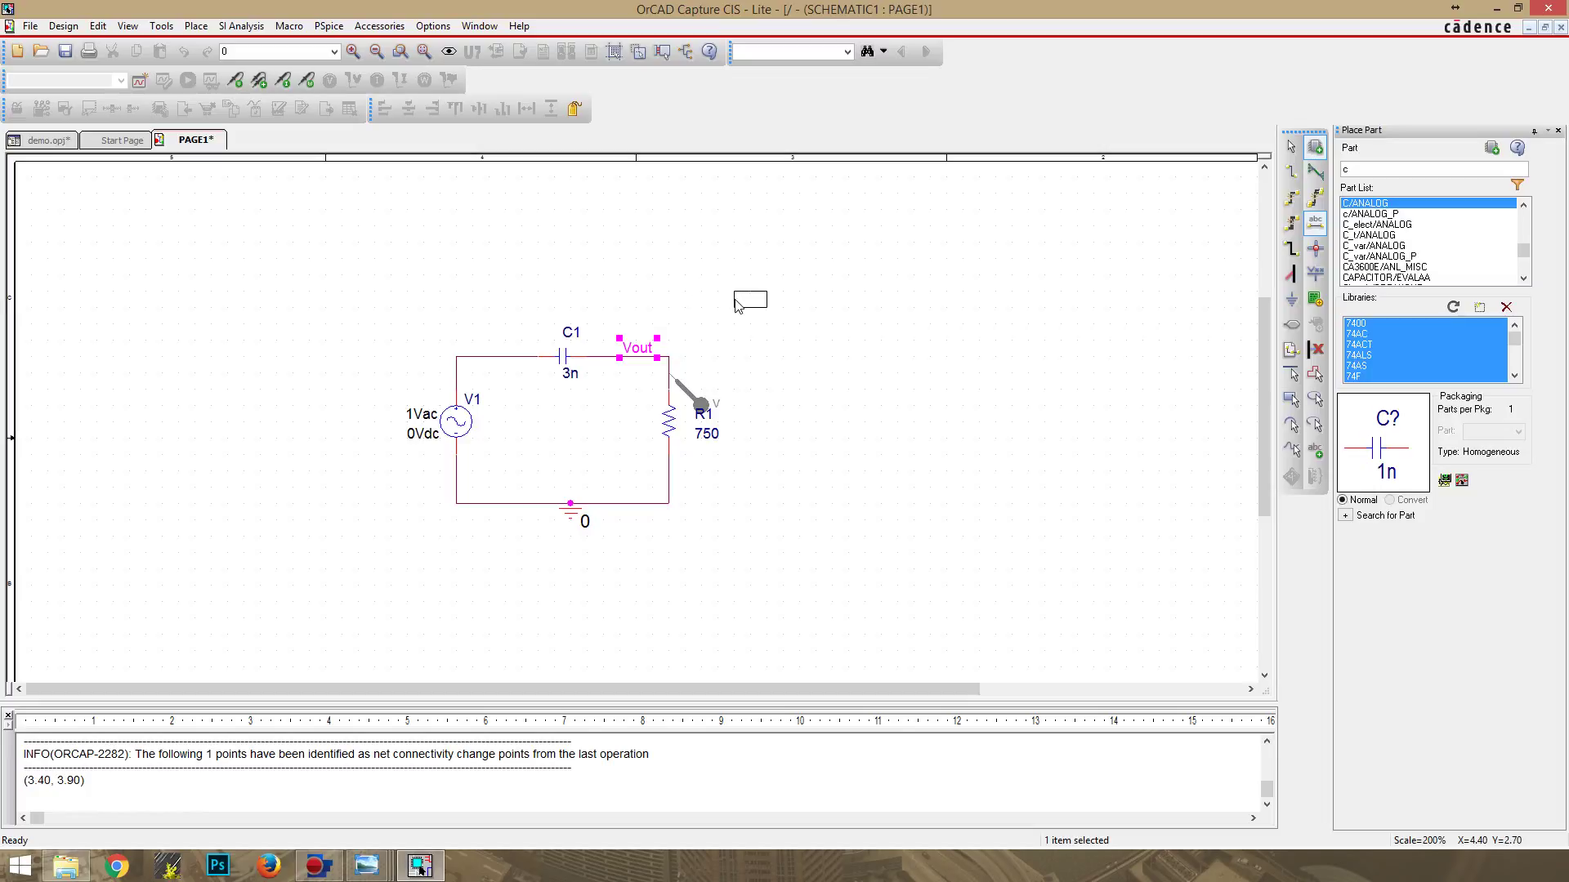
key(Escape)
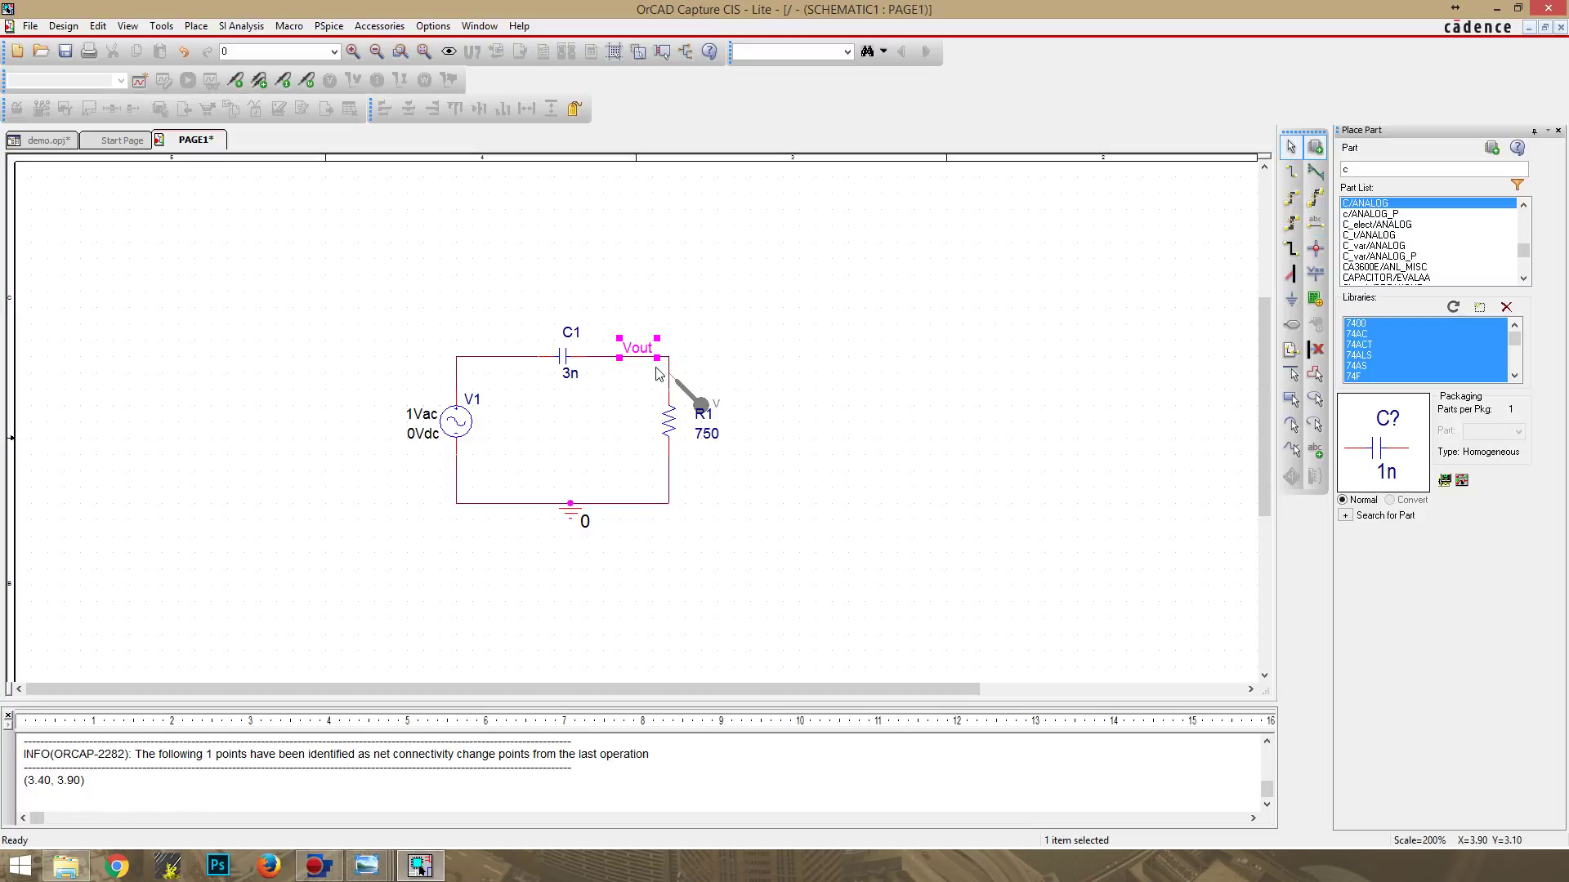
click(874, 290)
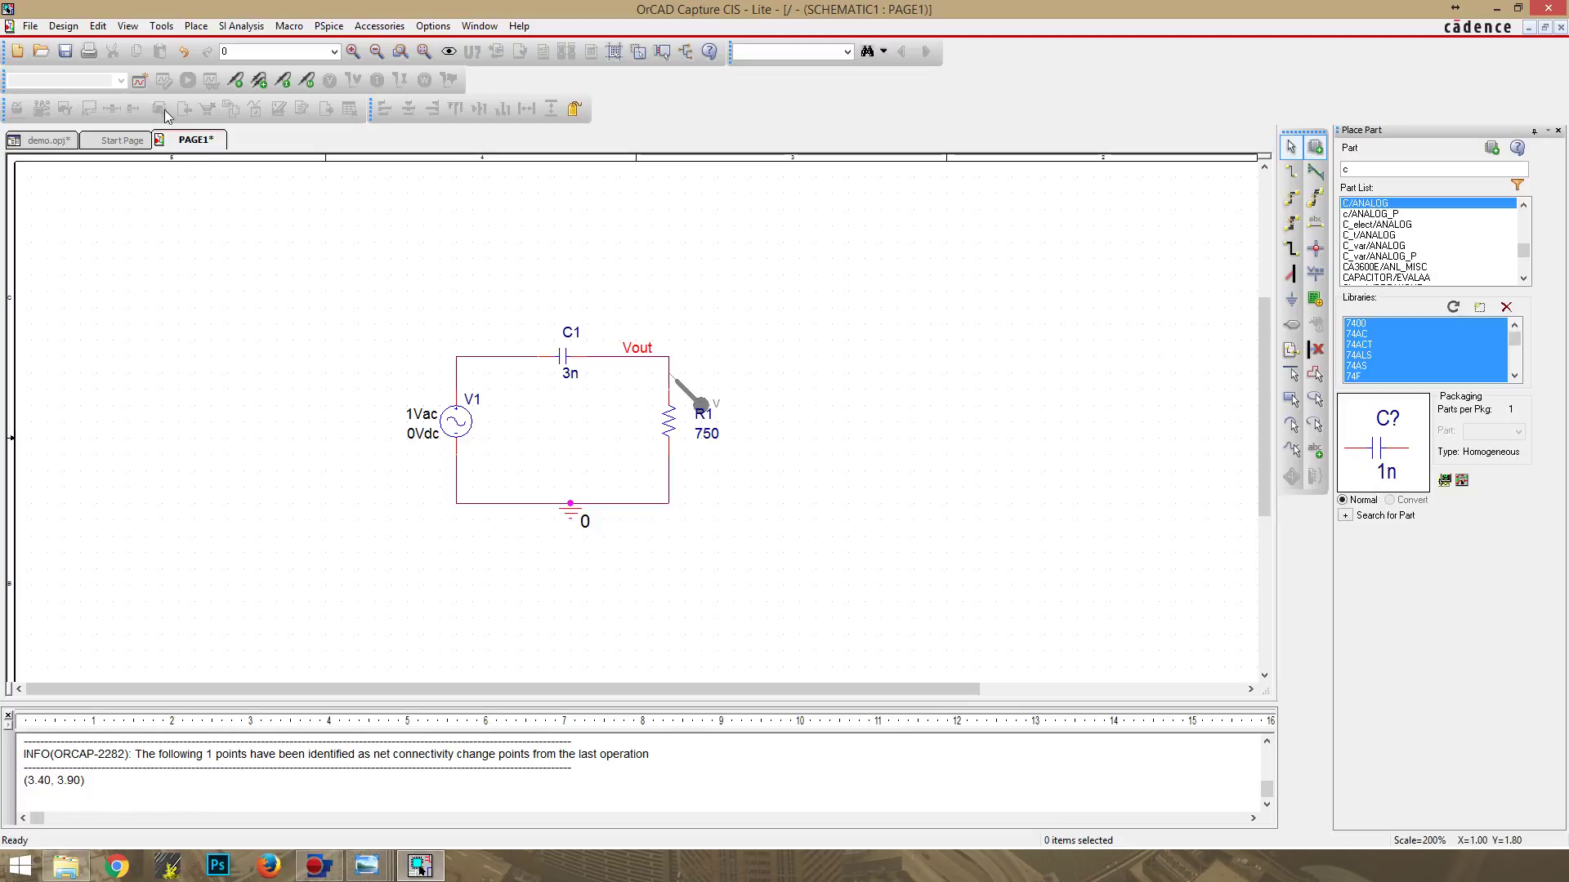
Step: Create a simulation profile named 'high pass filter' and centre its settings dialog
click(140, 83)
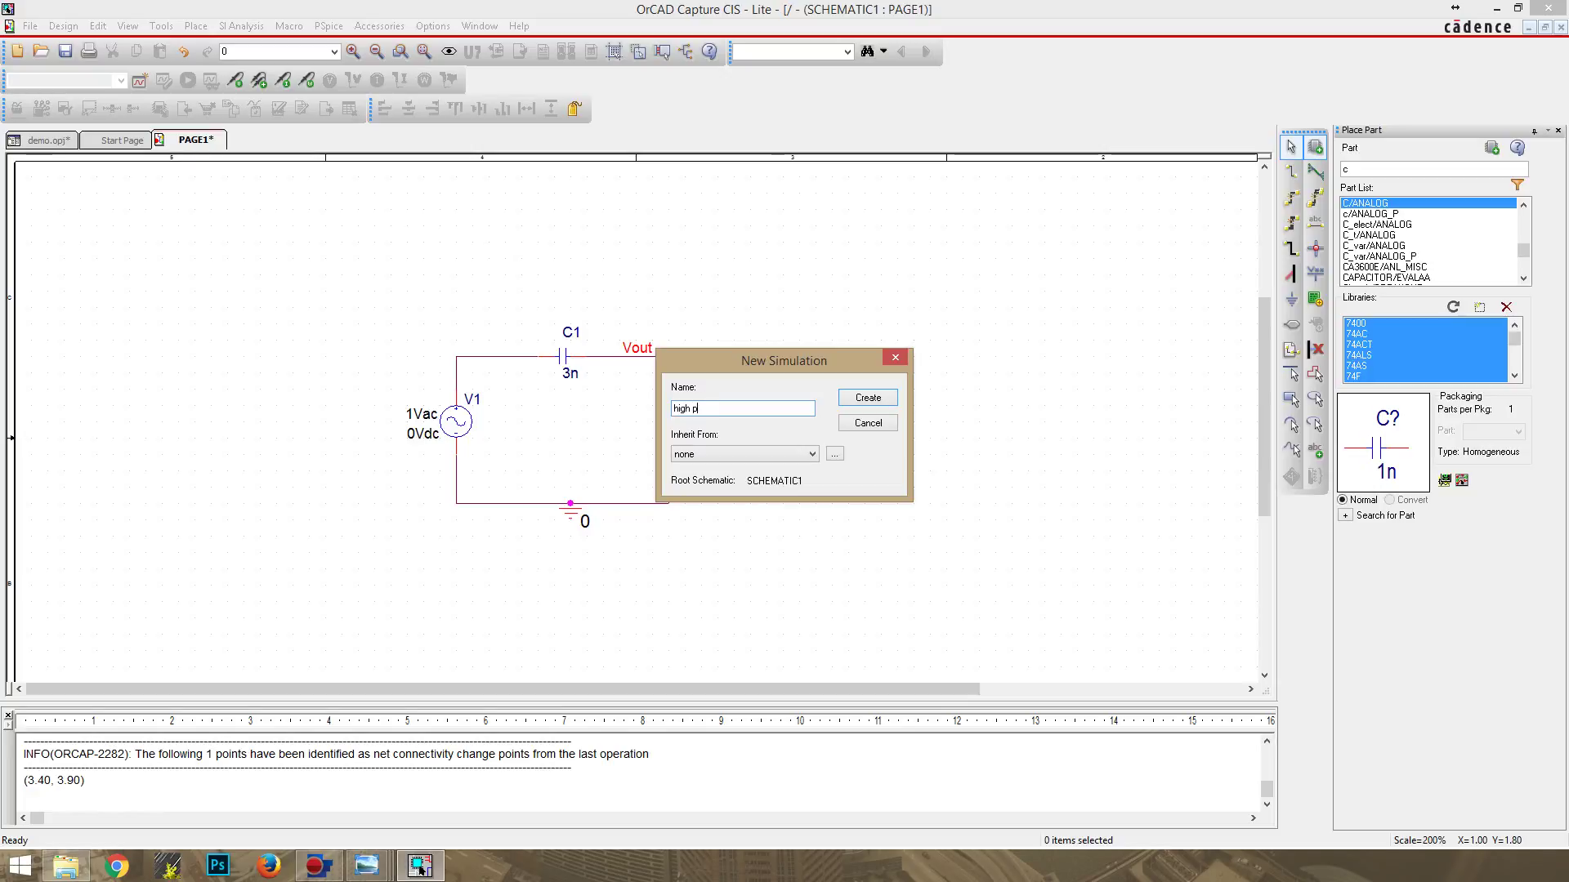
text(high pass filter)
click(866, 398)
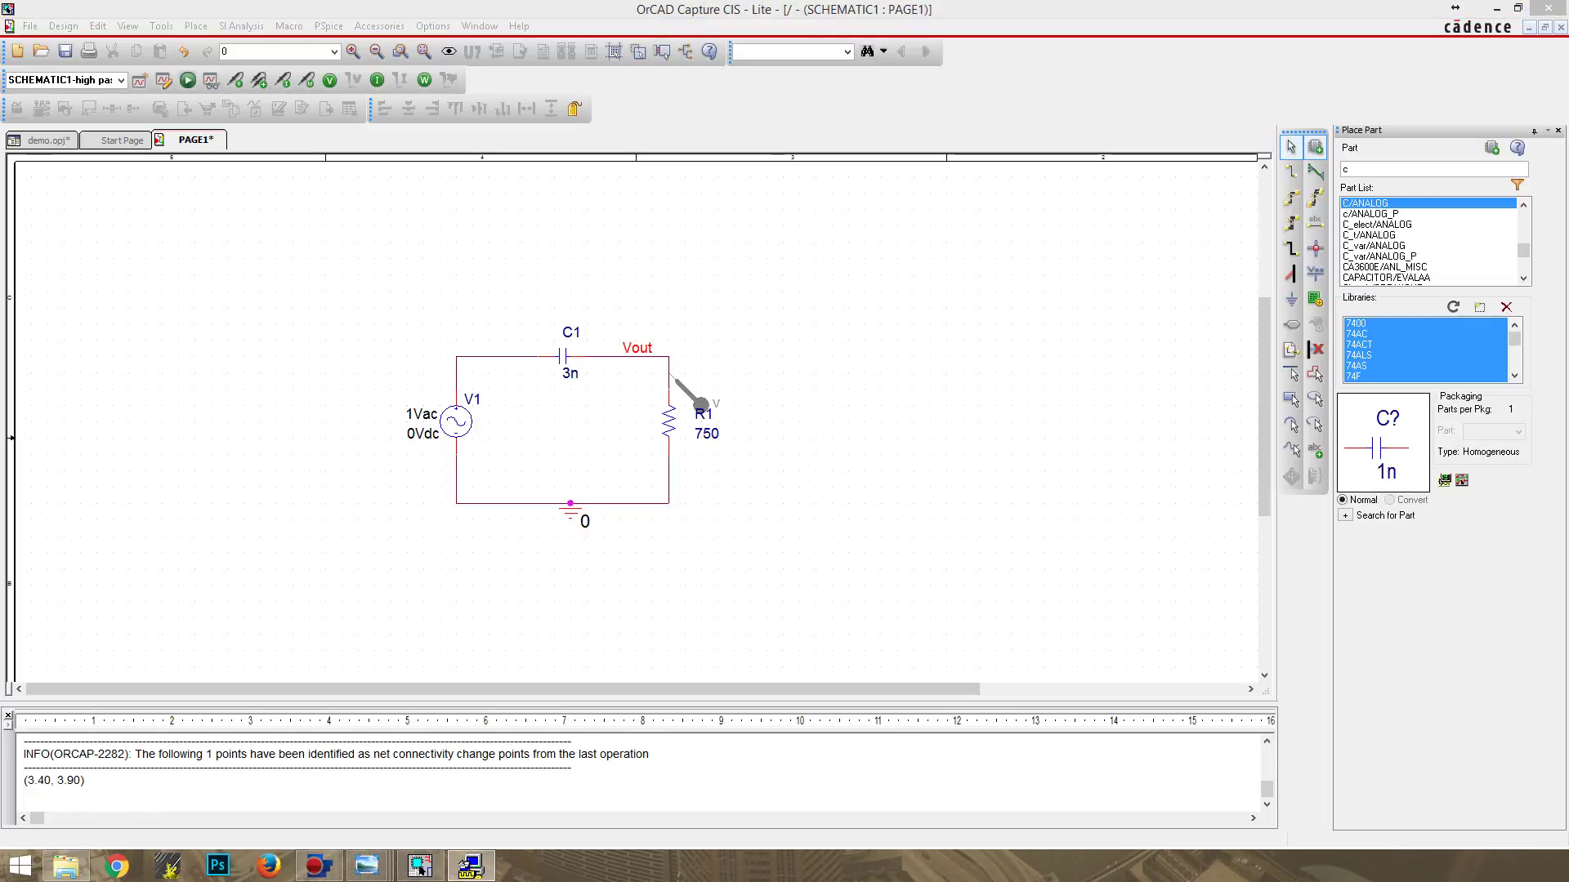
drag(229, 143, 647, 252)
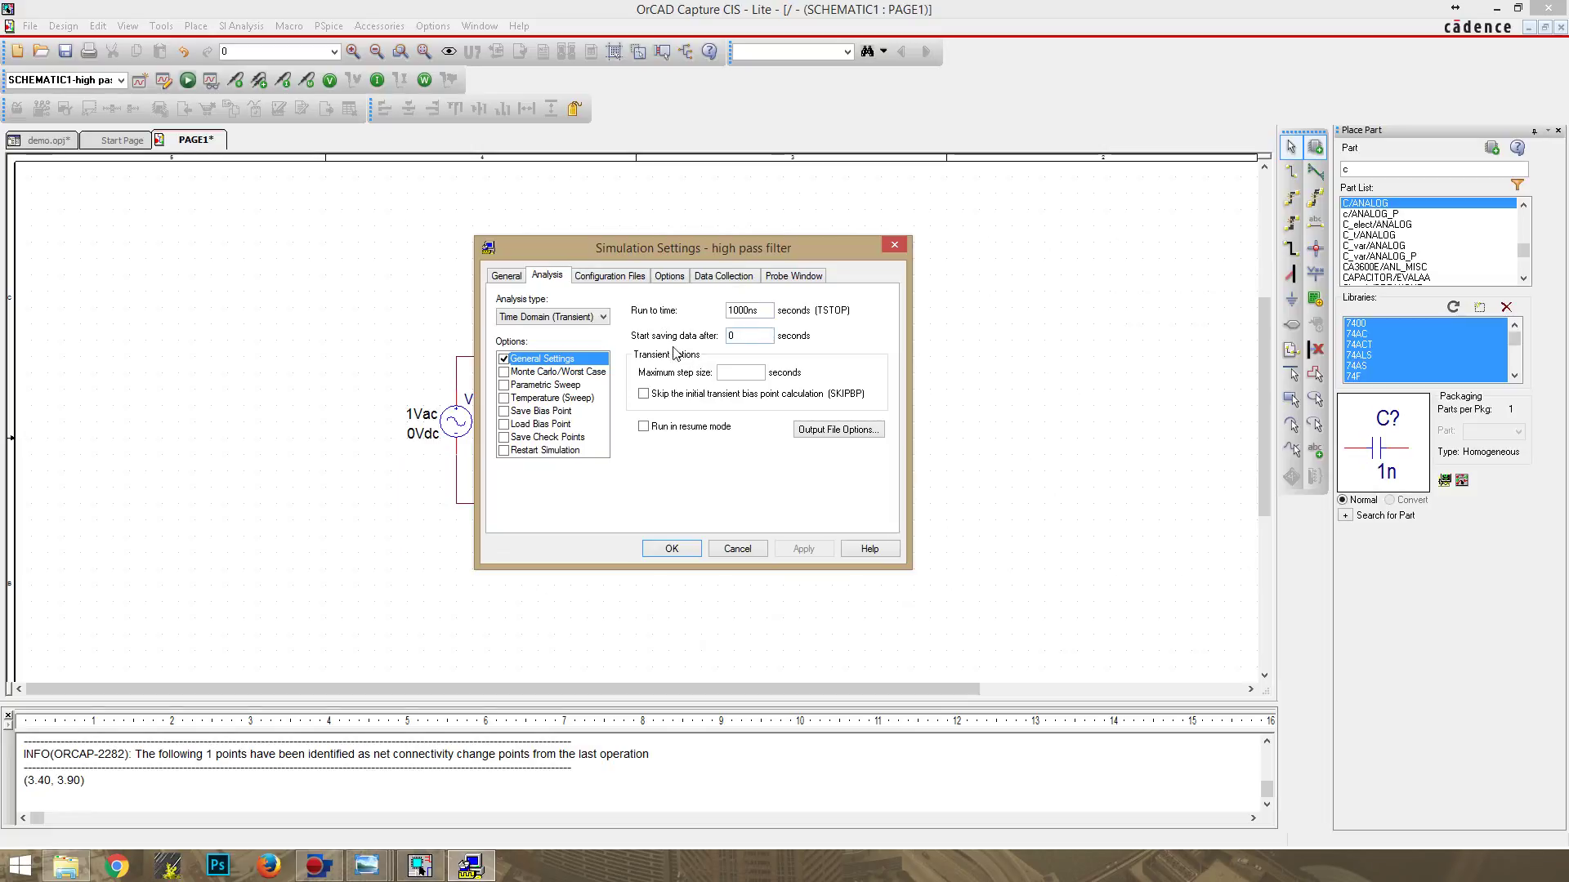
Step: Switch the analysis type to AC Sweep/Noise
click(606, 318)
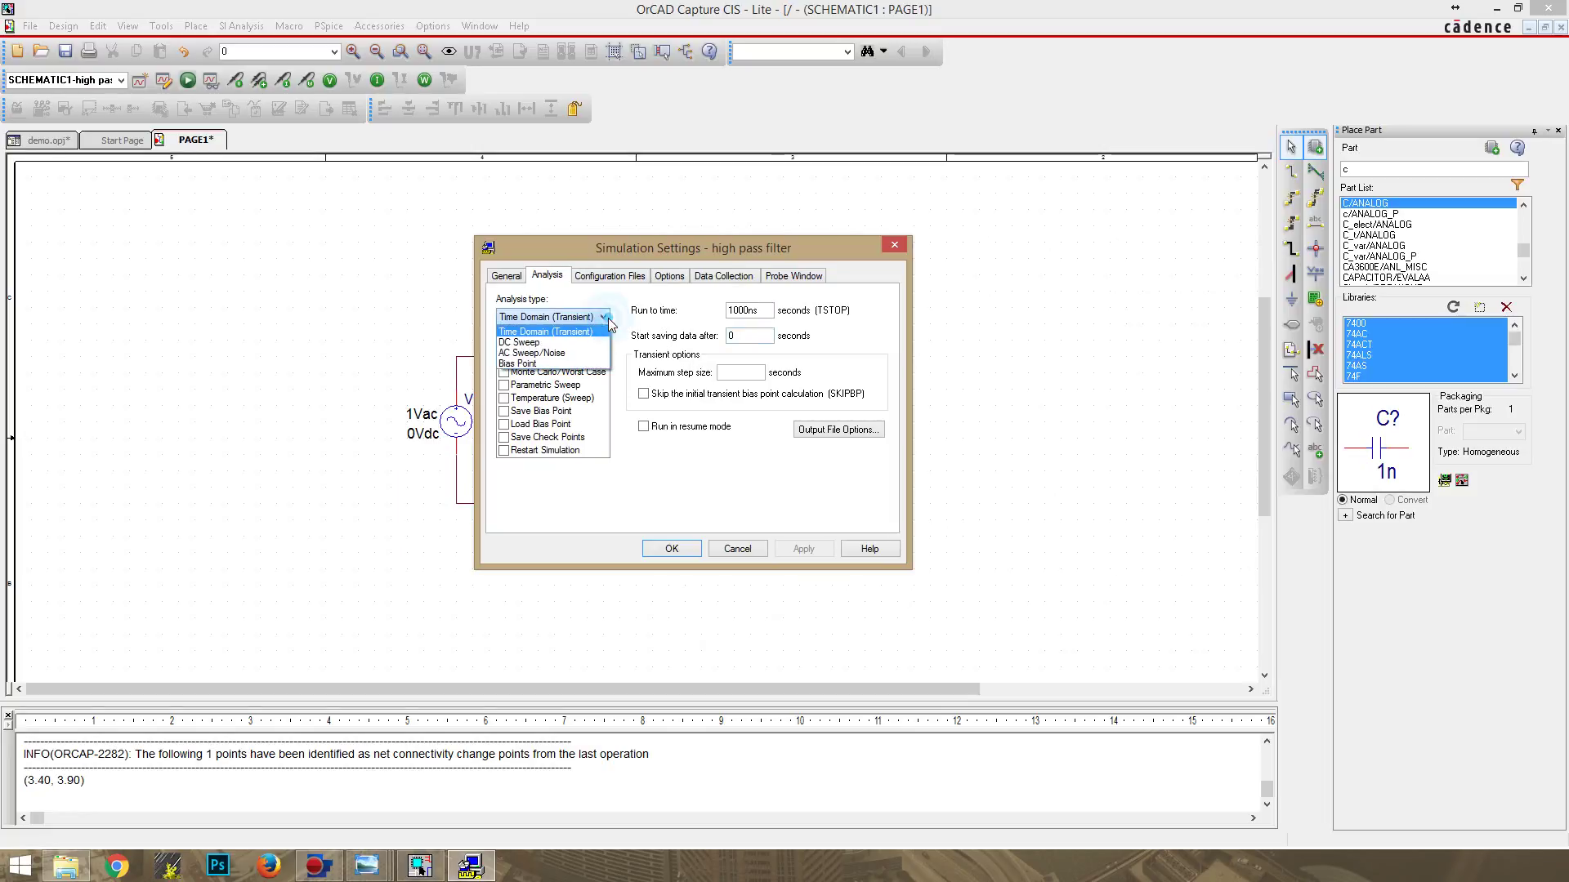
click(556, 354)
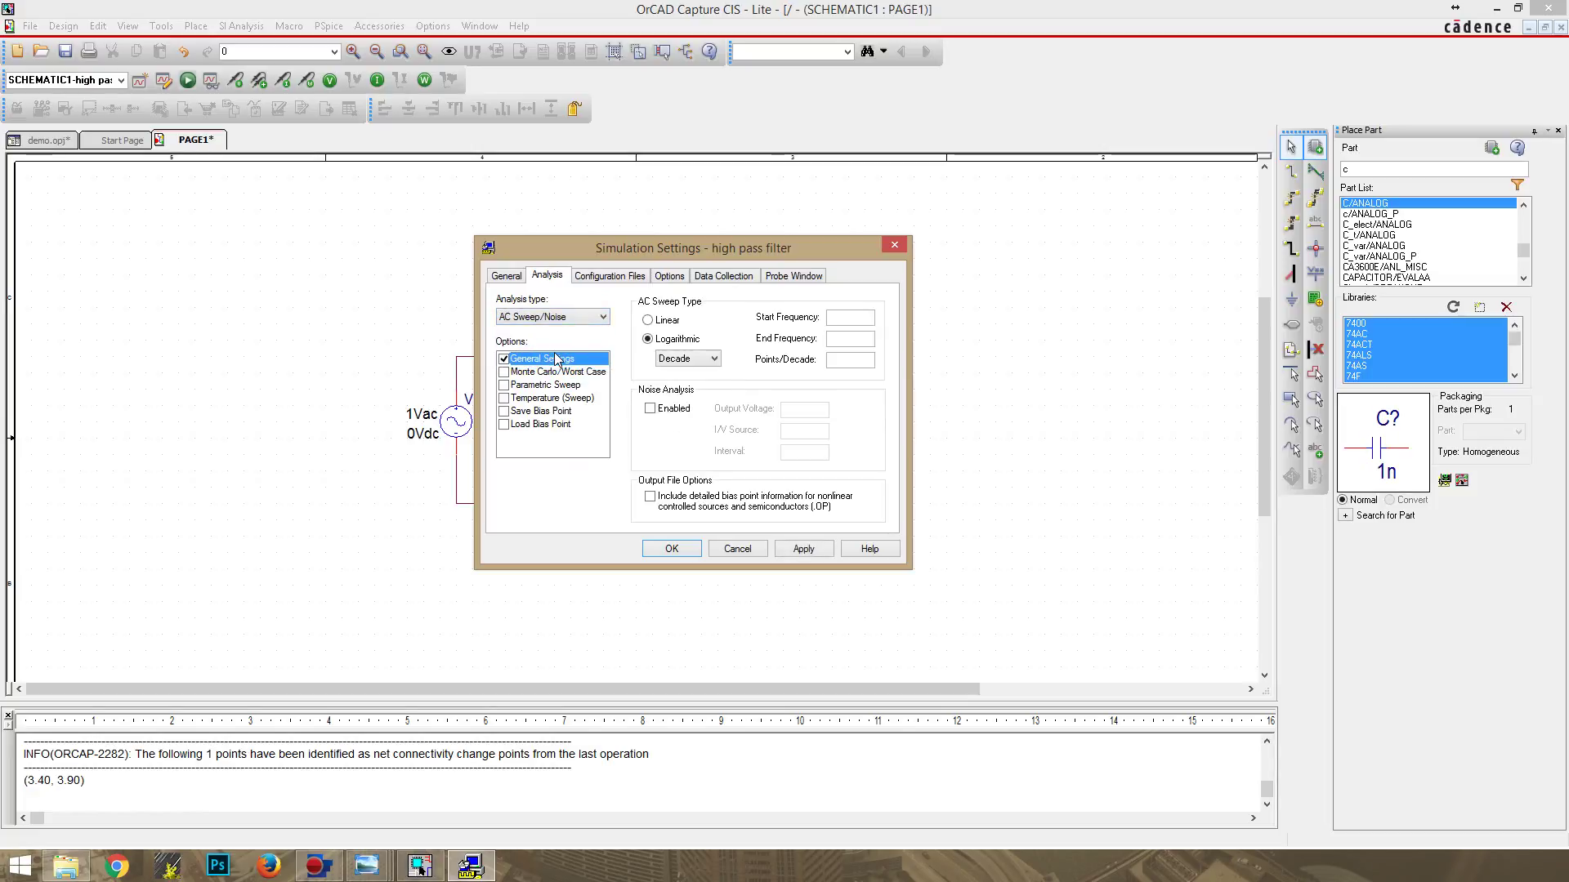
drag(685, 256, 942, 262)
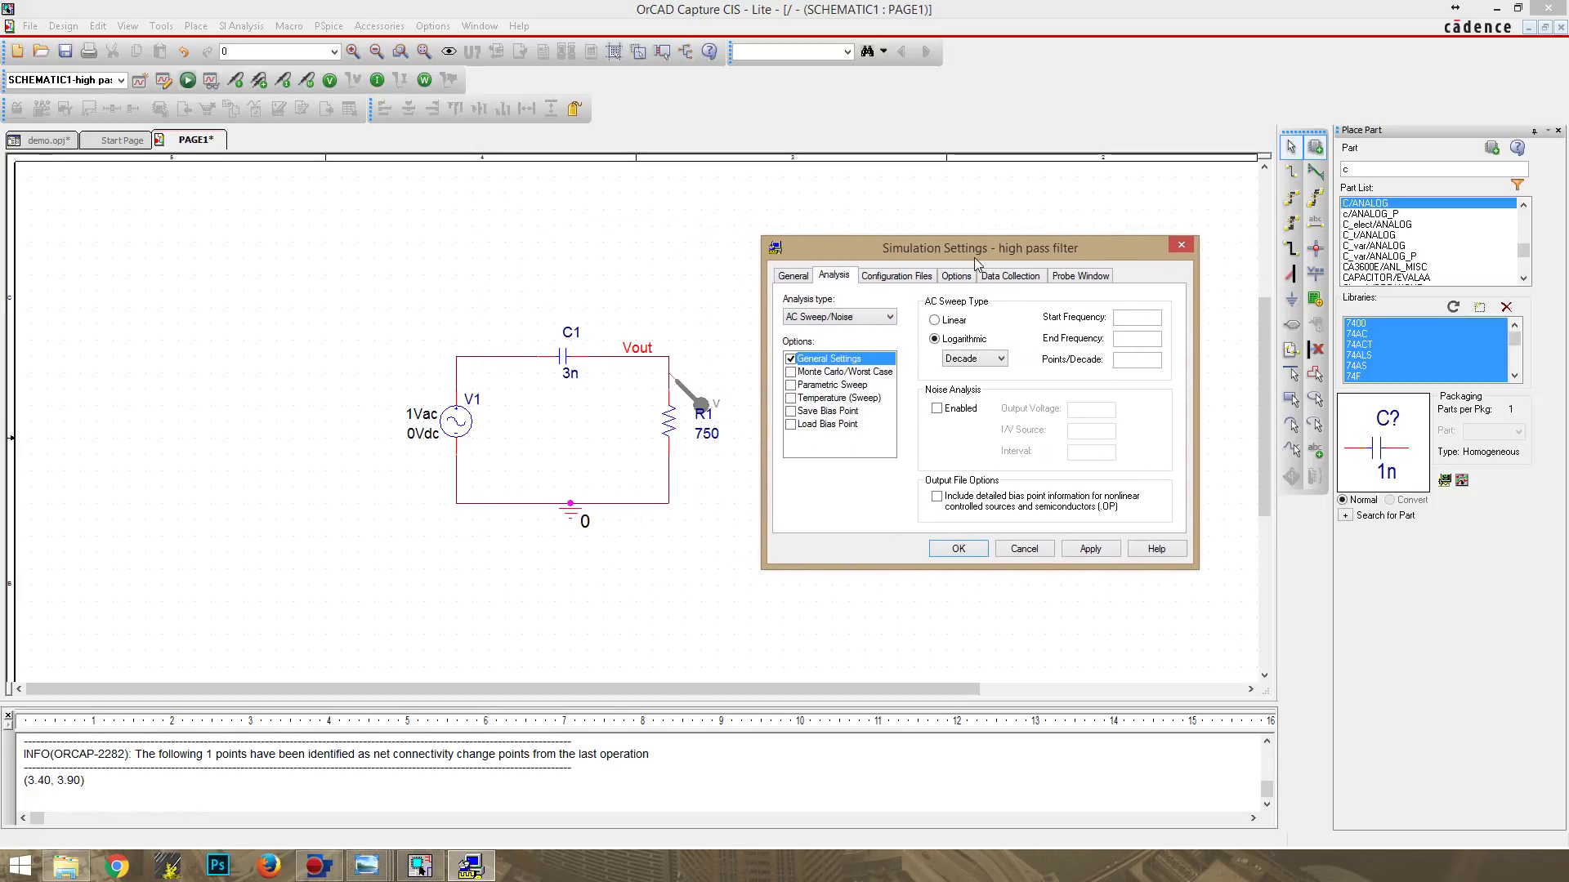
drag(974, 258, 974, 258)
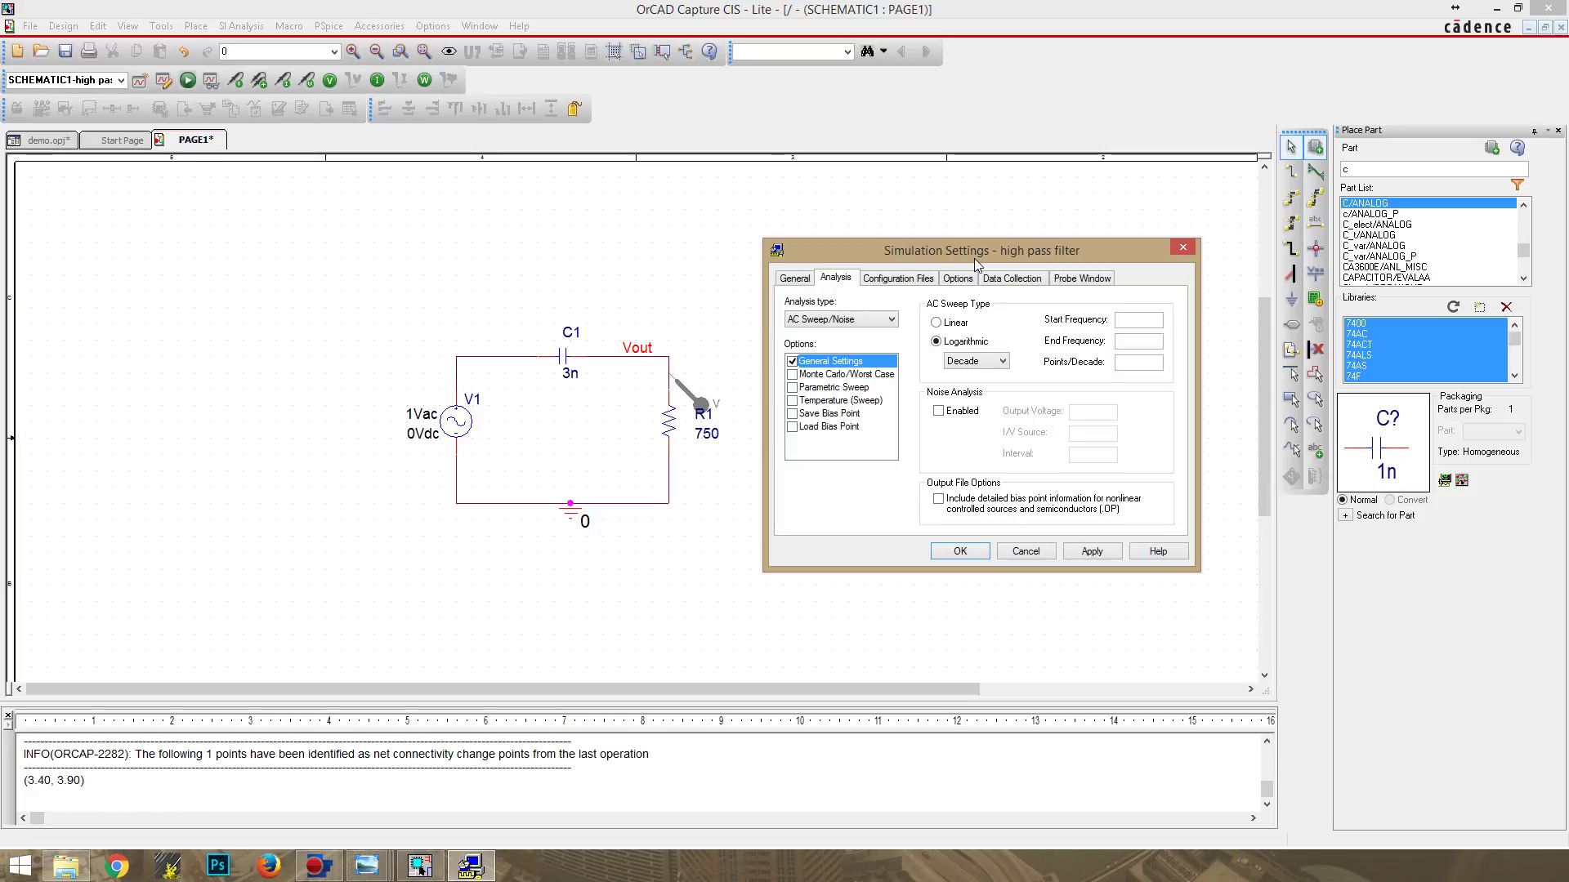
Step: Sweep from 100 to 100000000 Hz at 1000 points/decade, apply, and run PSpice
click(1121, 316)
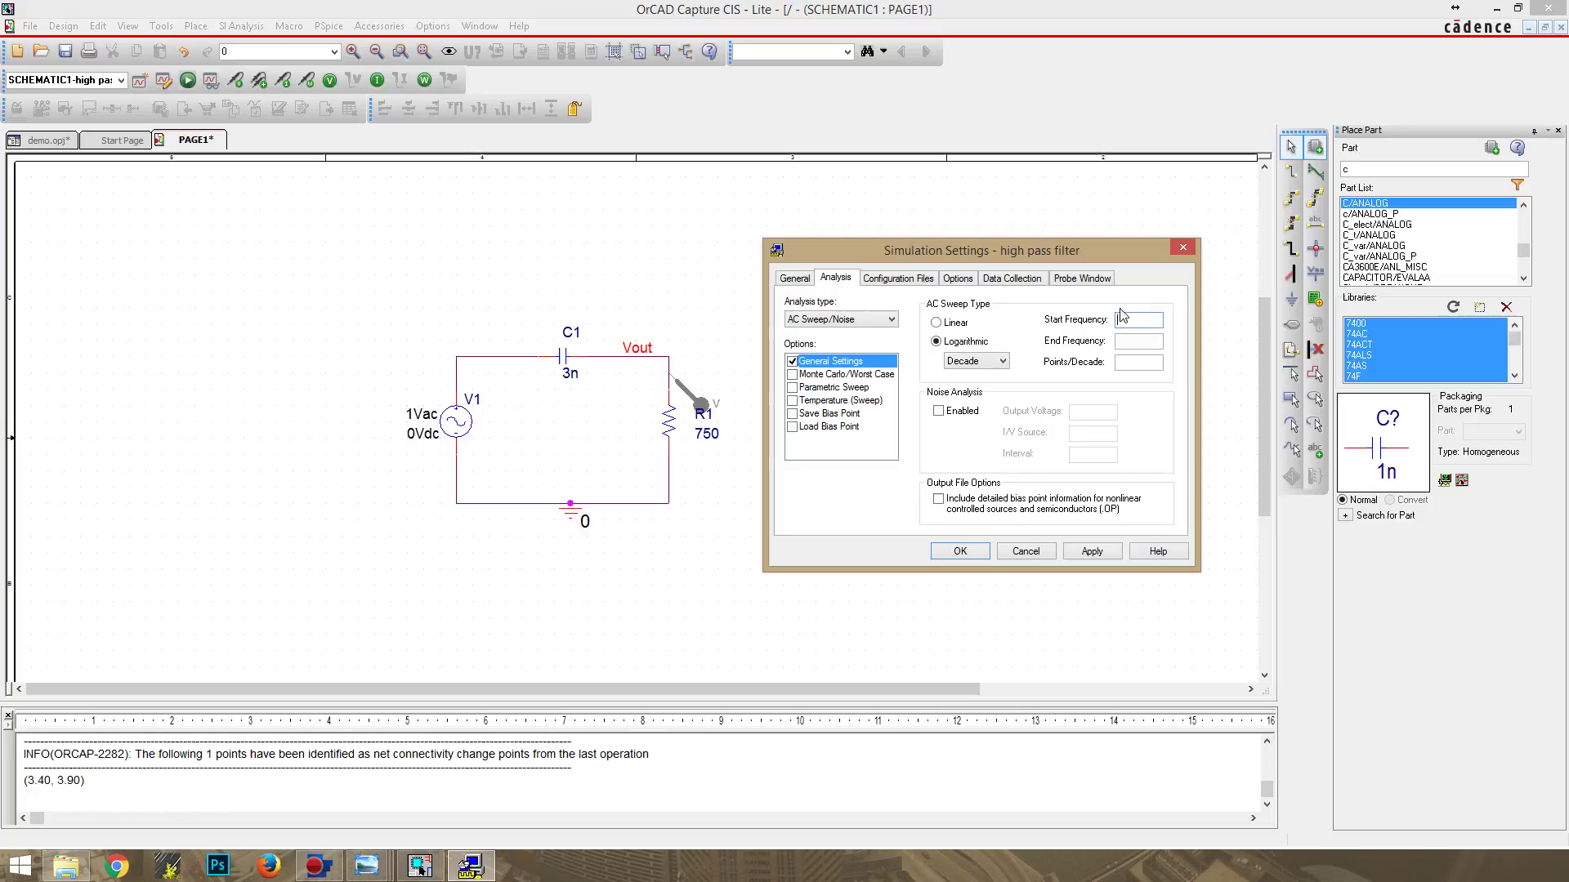
text(100)
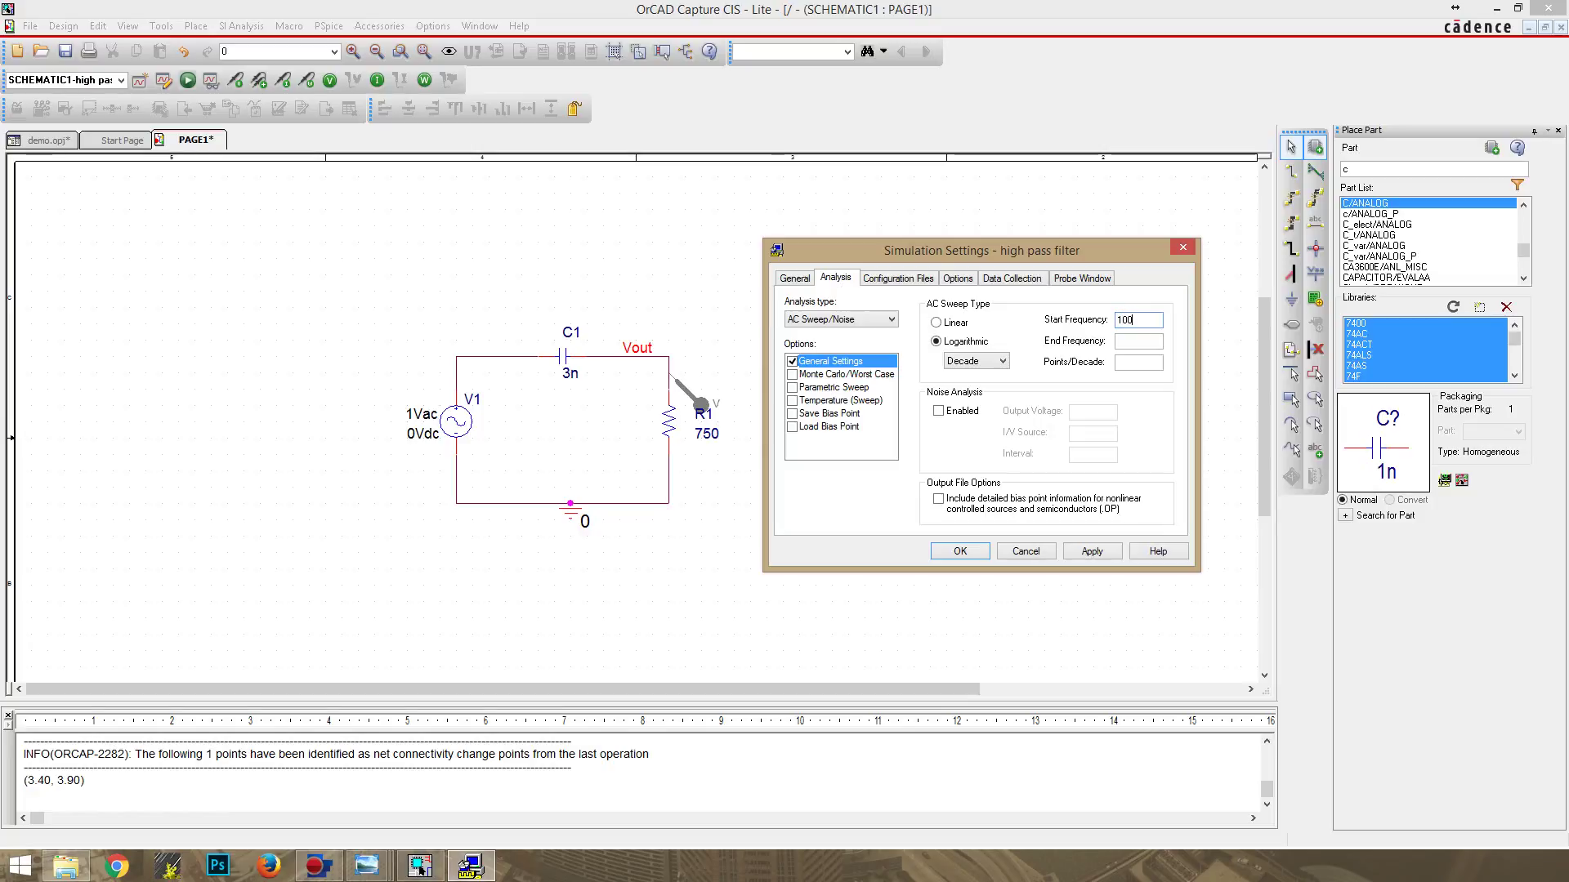
click(1136, 340)
text(100000000)
click(1143, 365)
click(1077, 556)
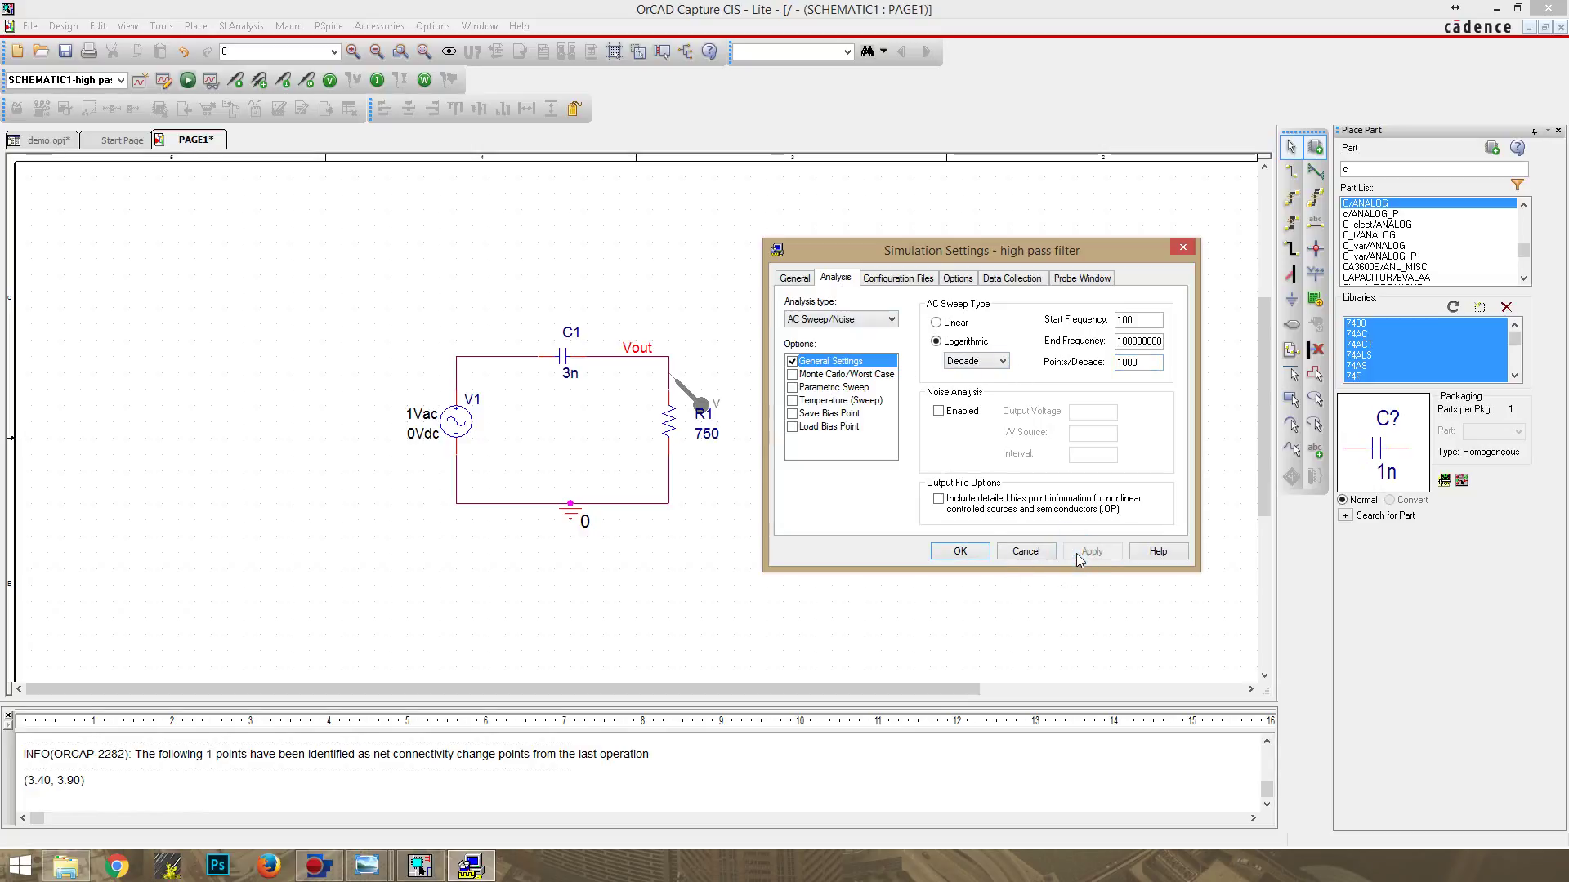
click(962, 554)
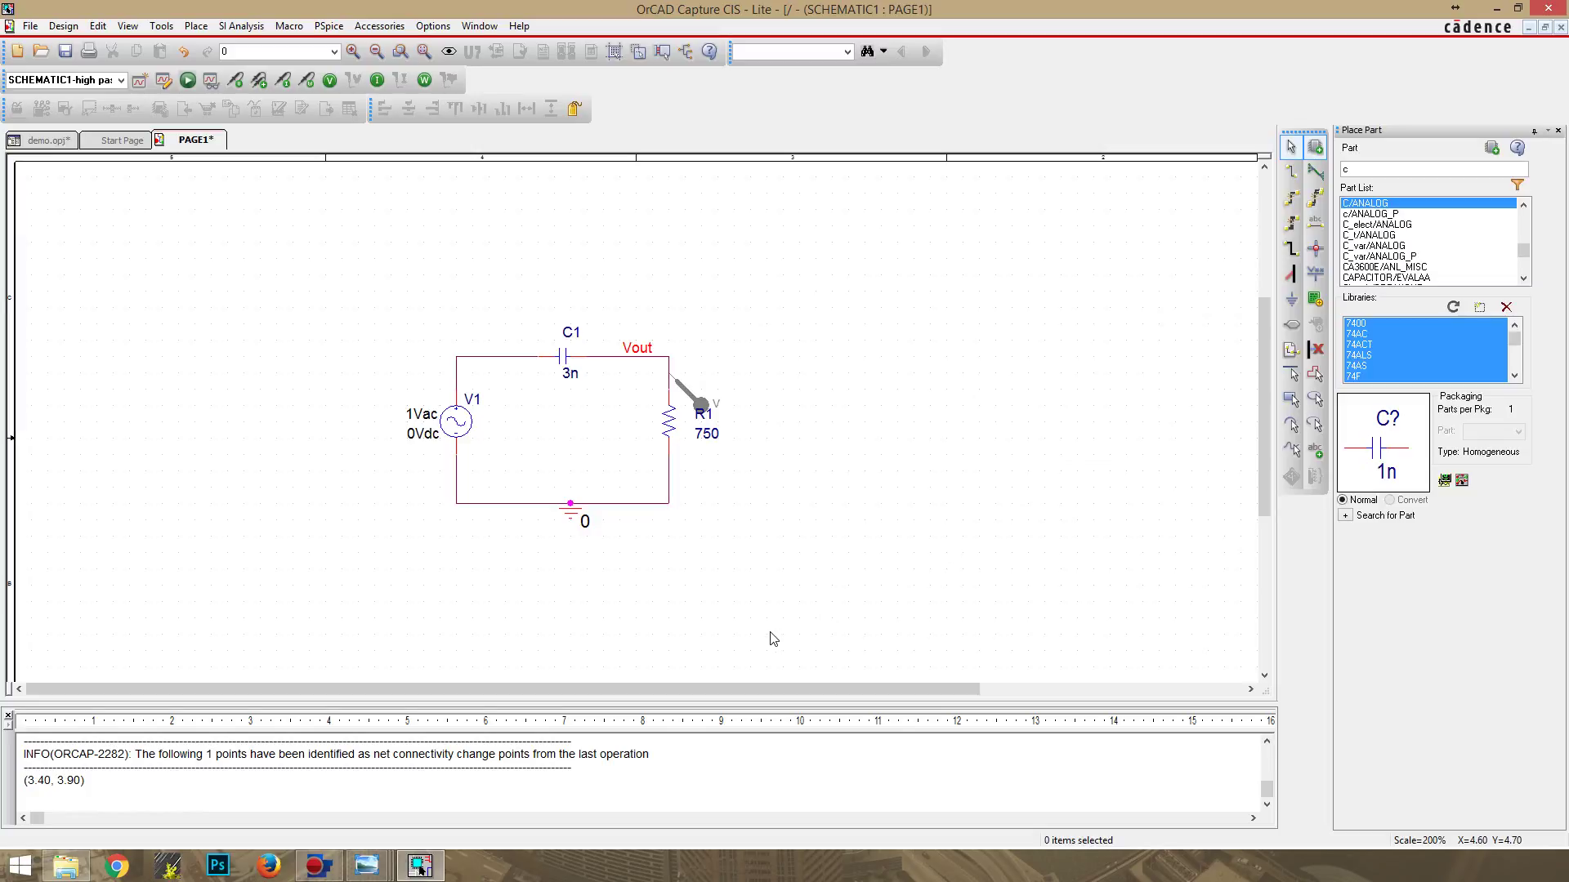
click(188, 82)
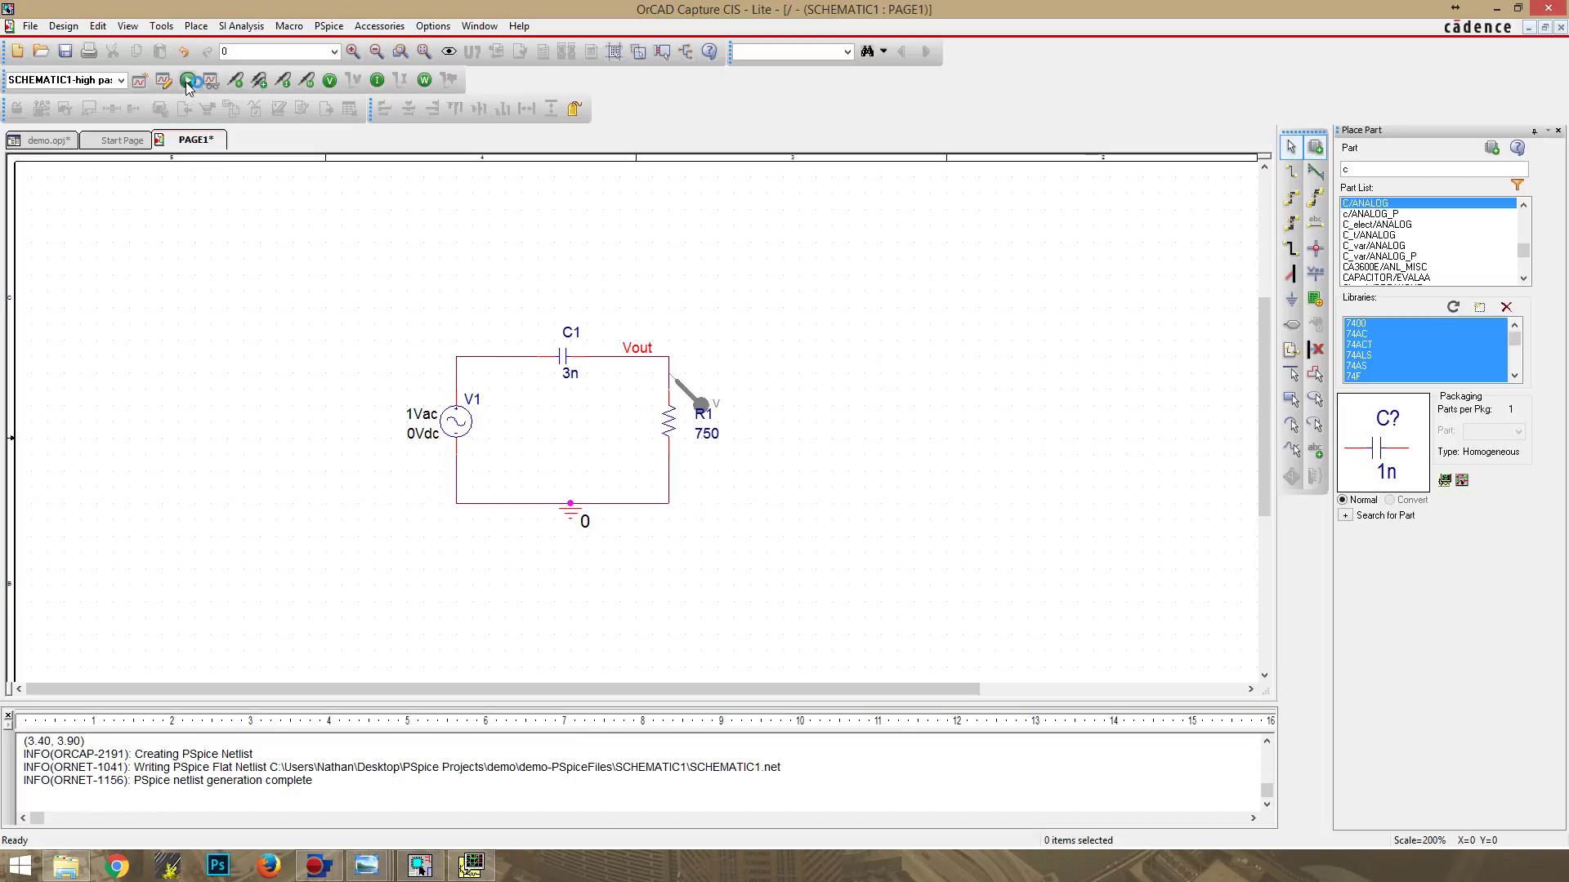
click(472, 871)
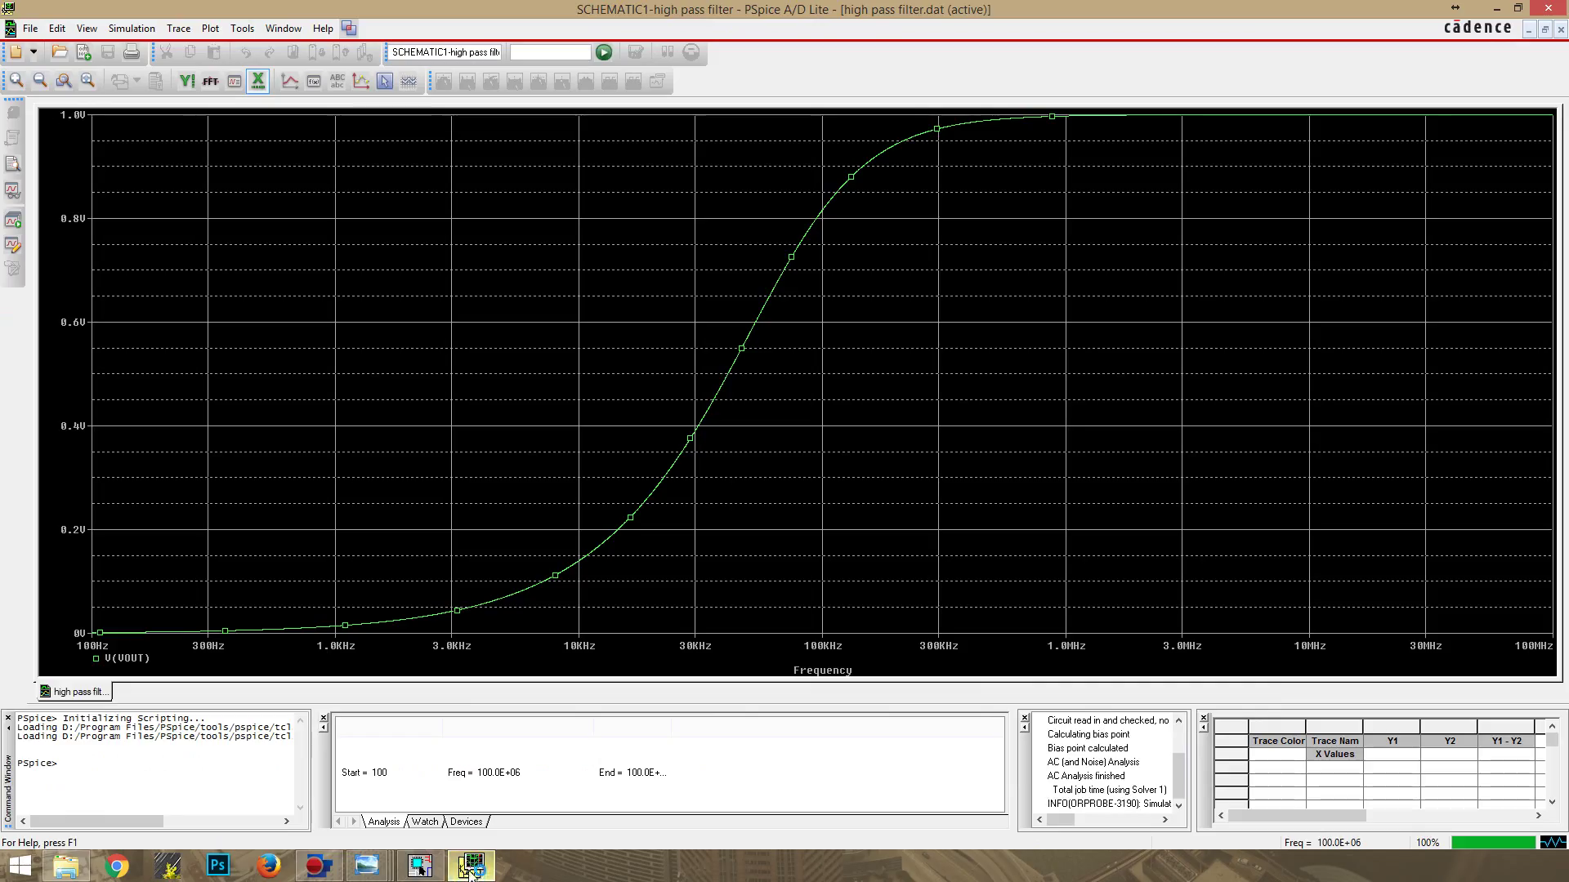